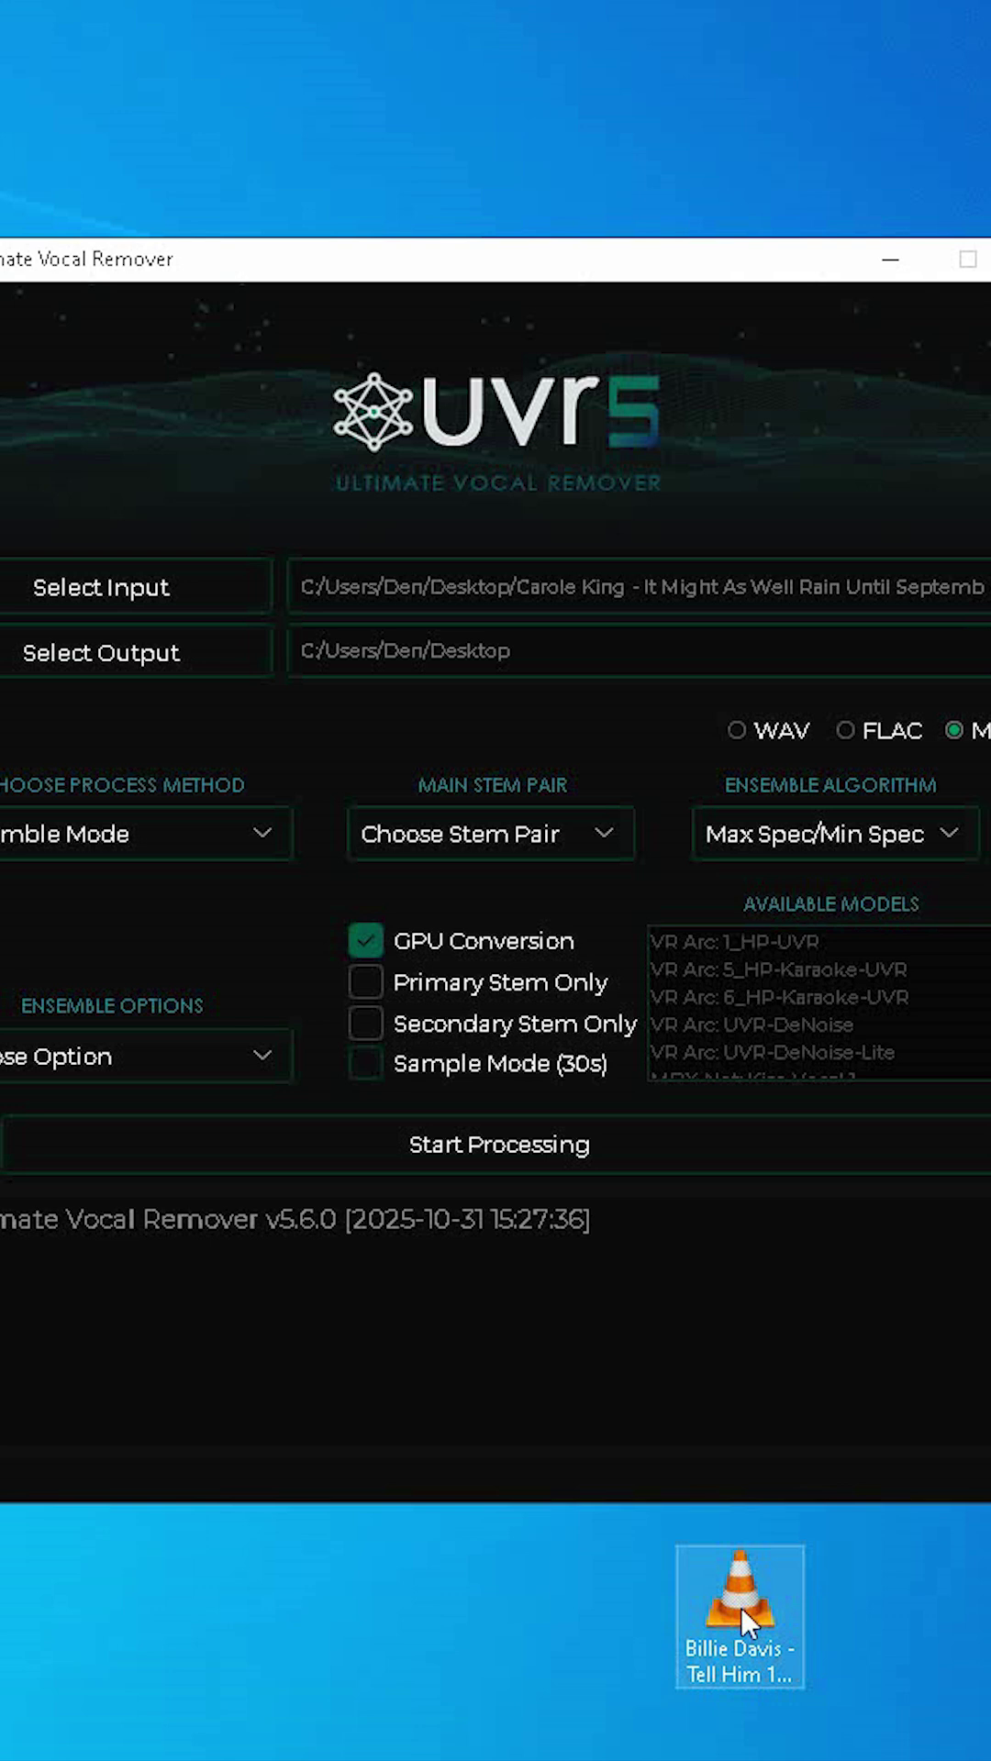
# Drop 'Billie Davis - Tell Him 1963.mp3' onto UVR, replacing the previous input song
pyautogui.moveTo(740, 1609)
pyautogui.mouseDown()
pyautogui.moveTo(415, 325)
pyautogui.moveTo(396, 574)
pyautogui.mouseUp()
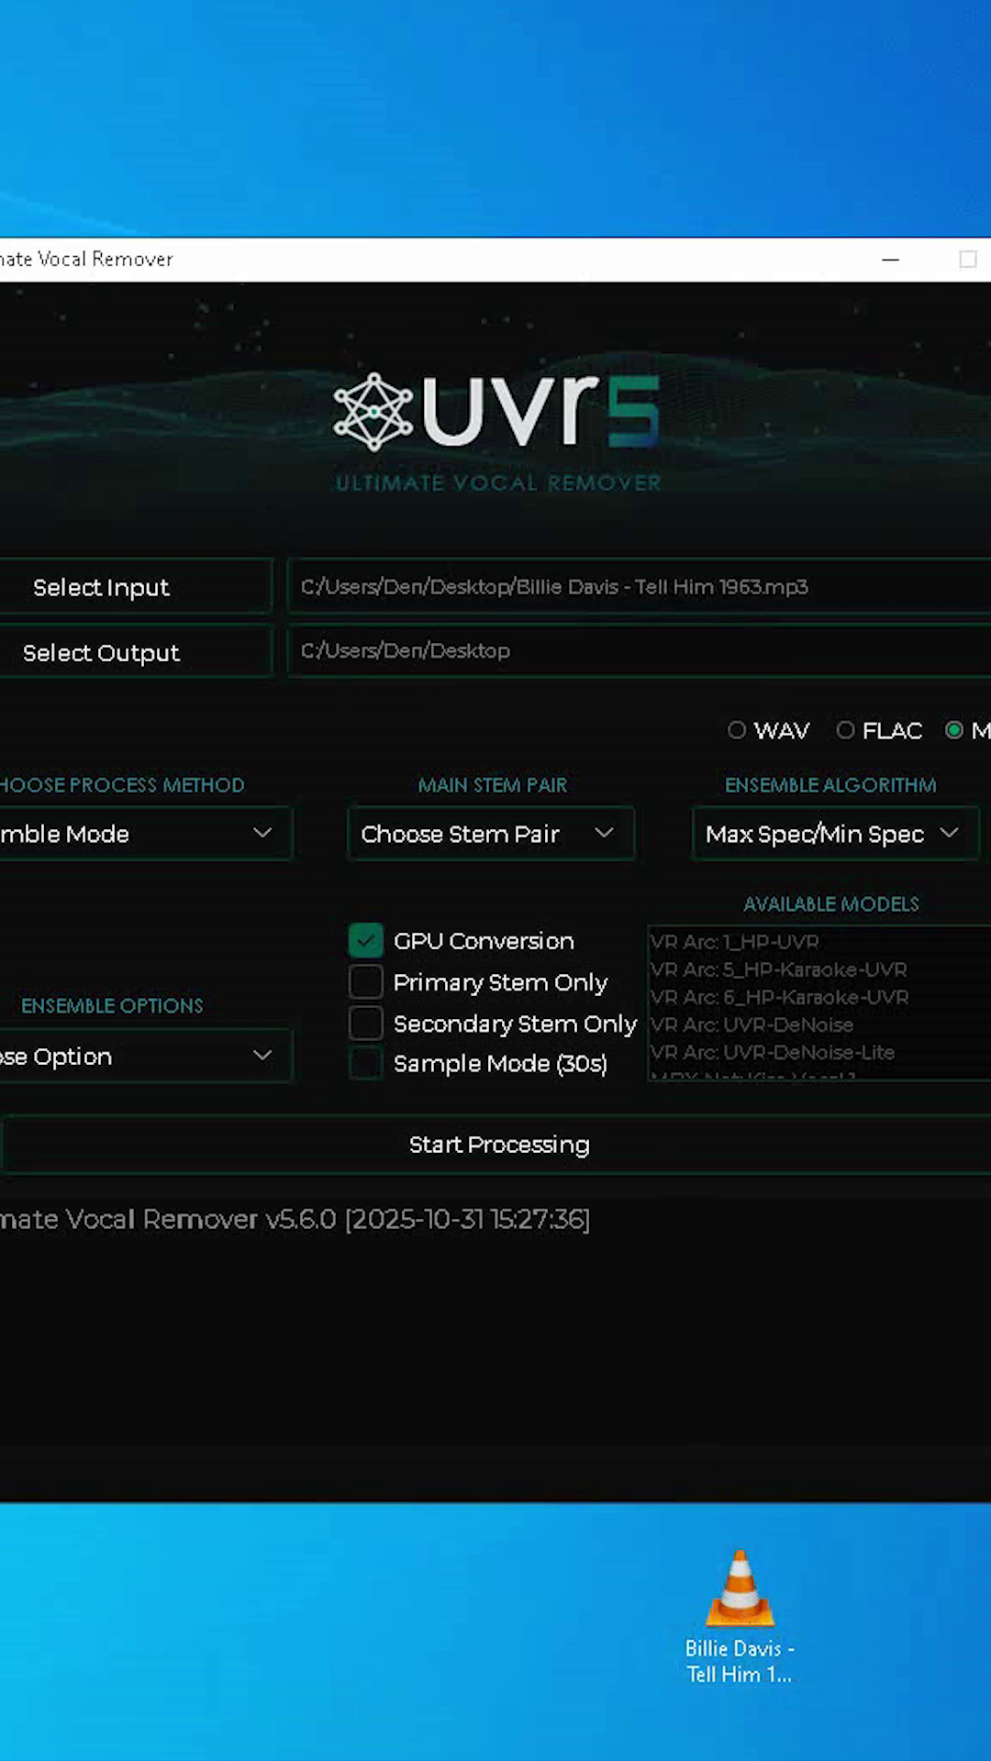
# Choose the Vocals/Instrumental pair, the Max Spec/Max Spec algorithm, and the Kim Vocal 1 and 2 models
pyautogui.click(610, 830)
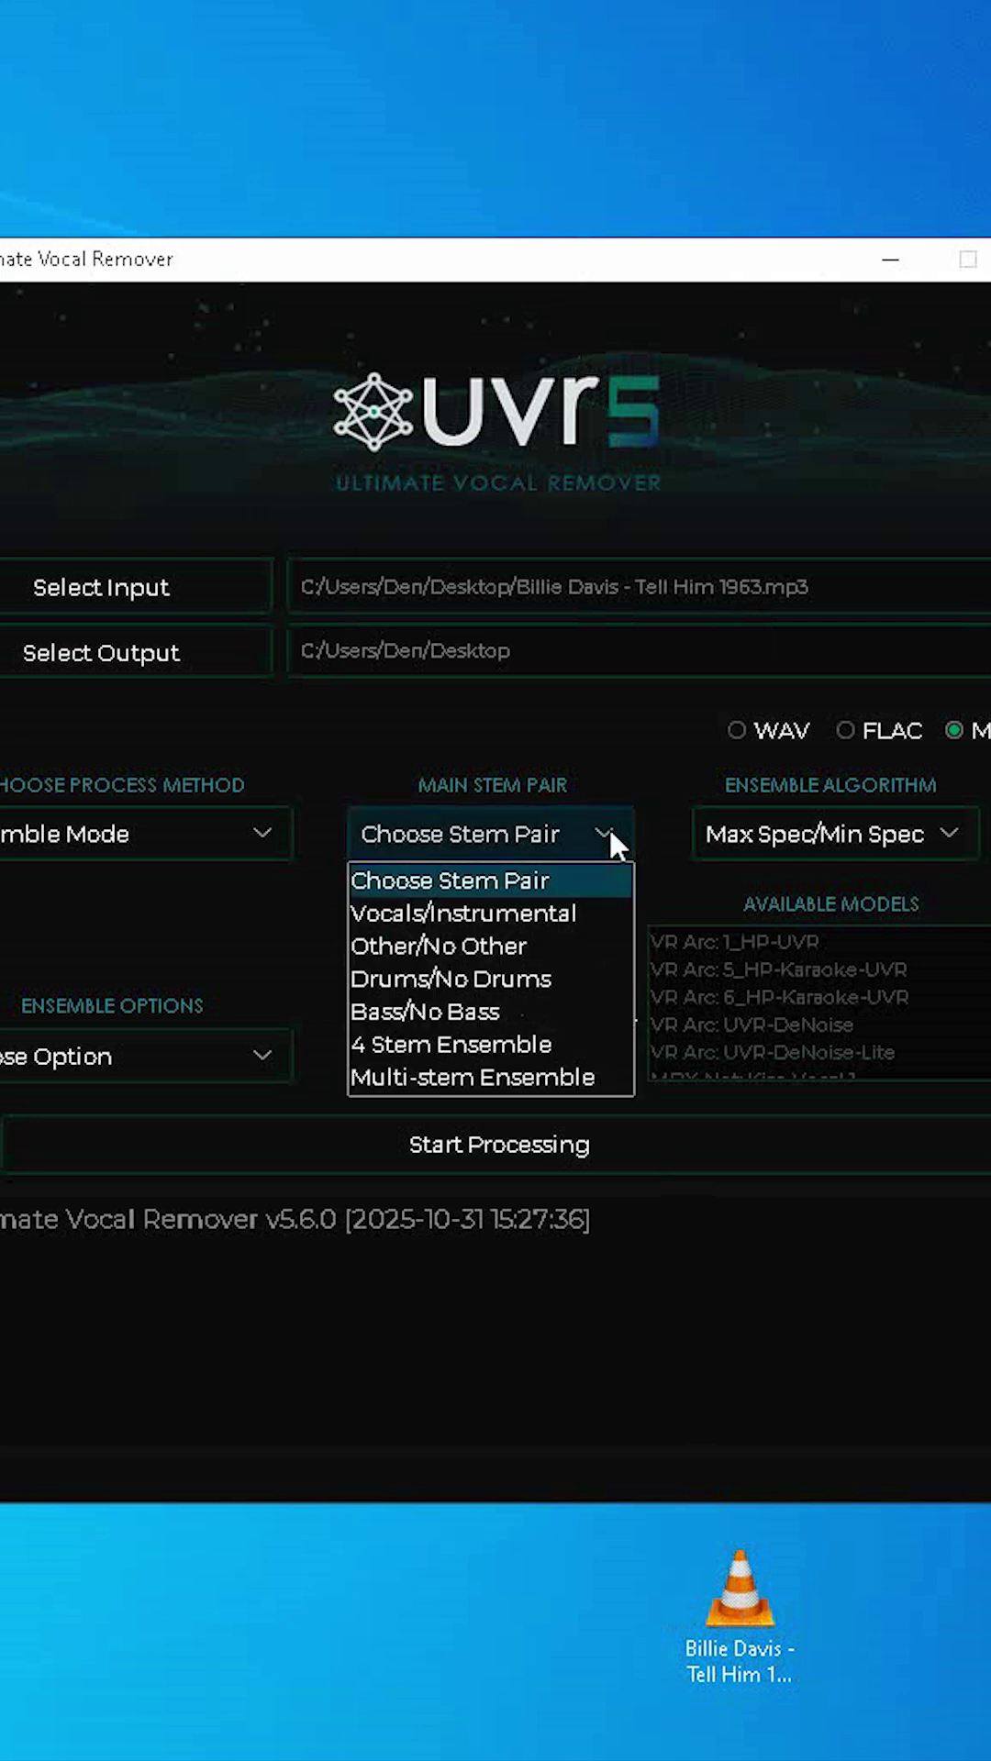
pyautogui.click(578, 911)
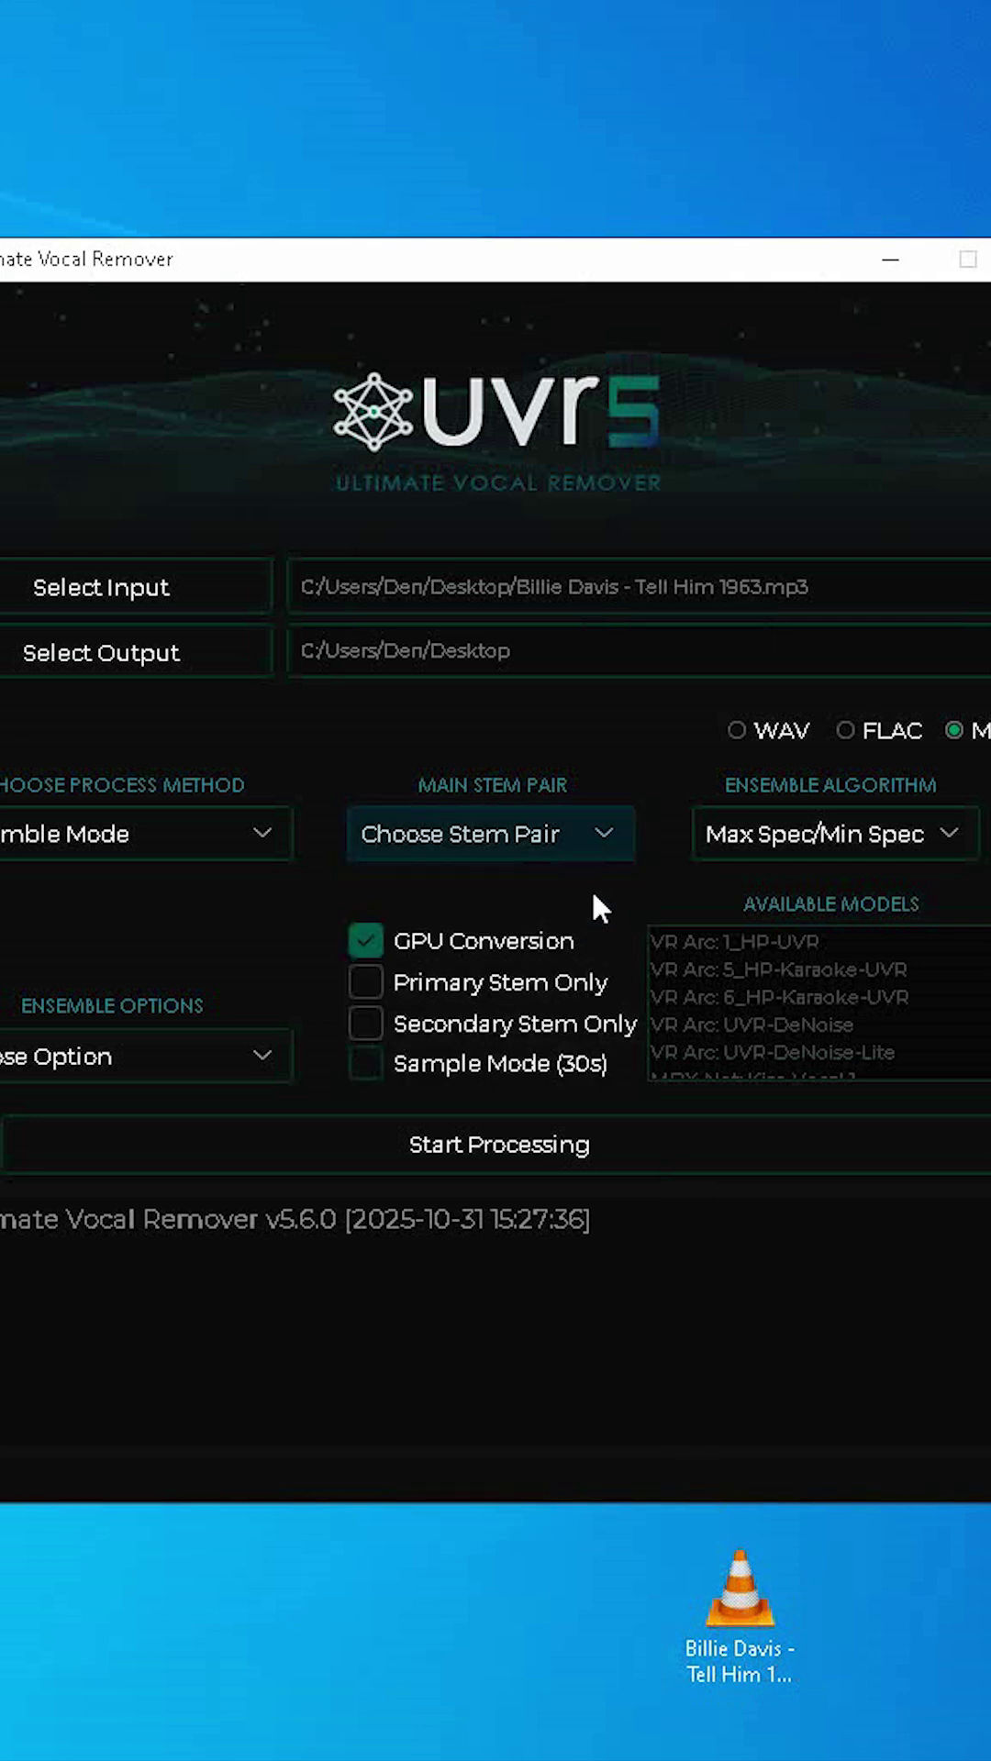
pyautogui.click(948, 830)
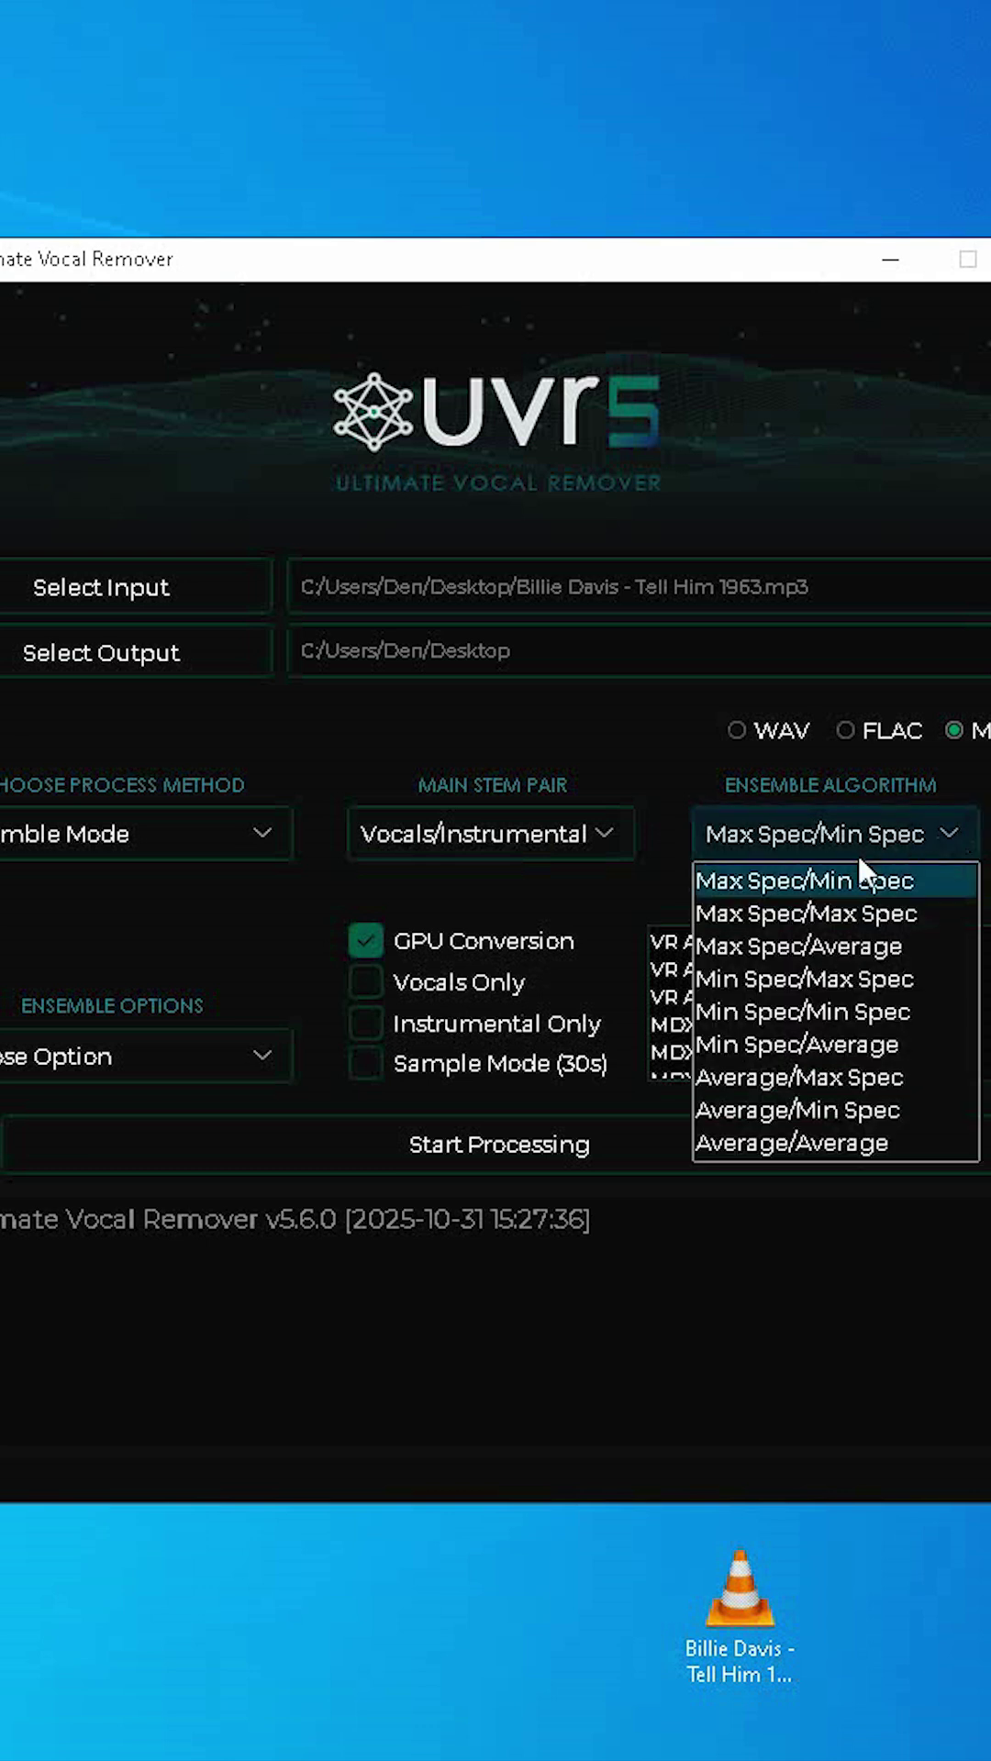
pyautogui.click(851, 913)
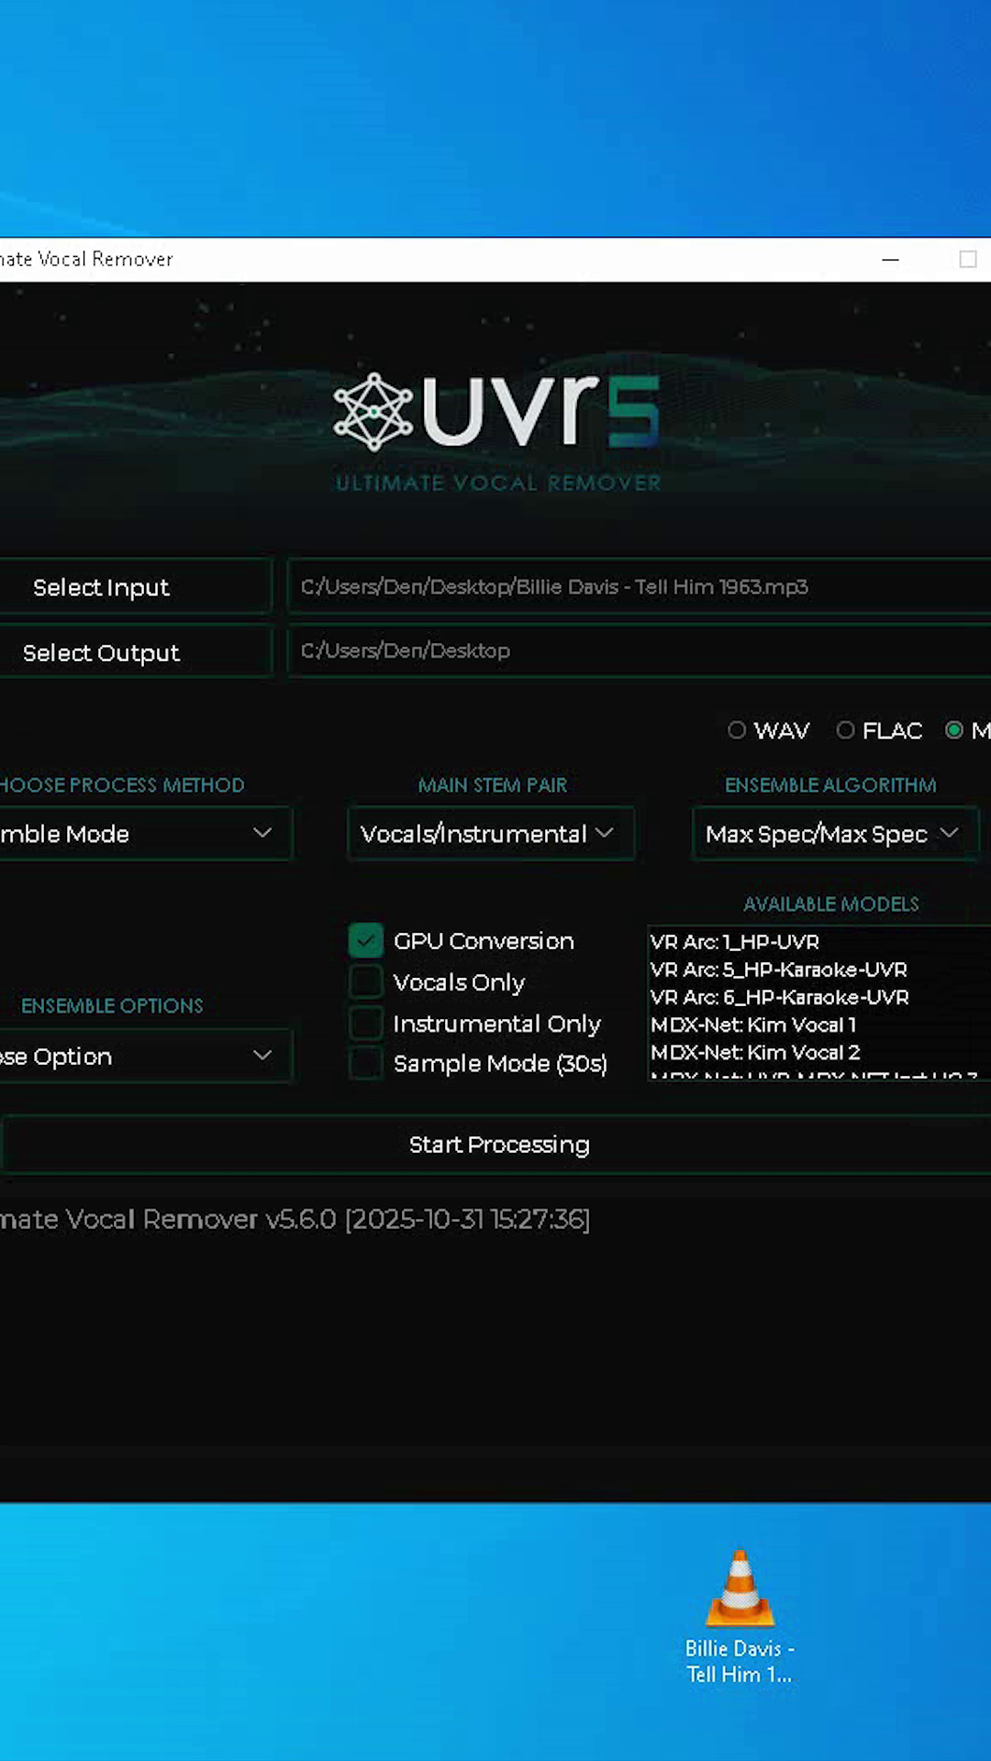
pyautogui.scroll(-1, 818, 1002)
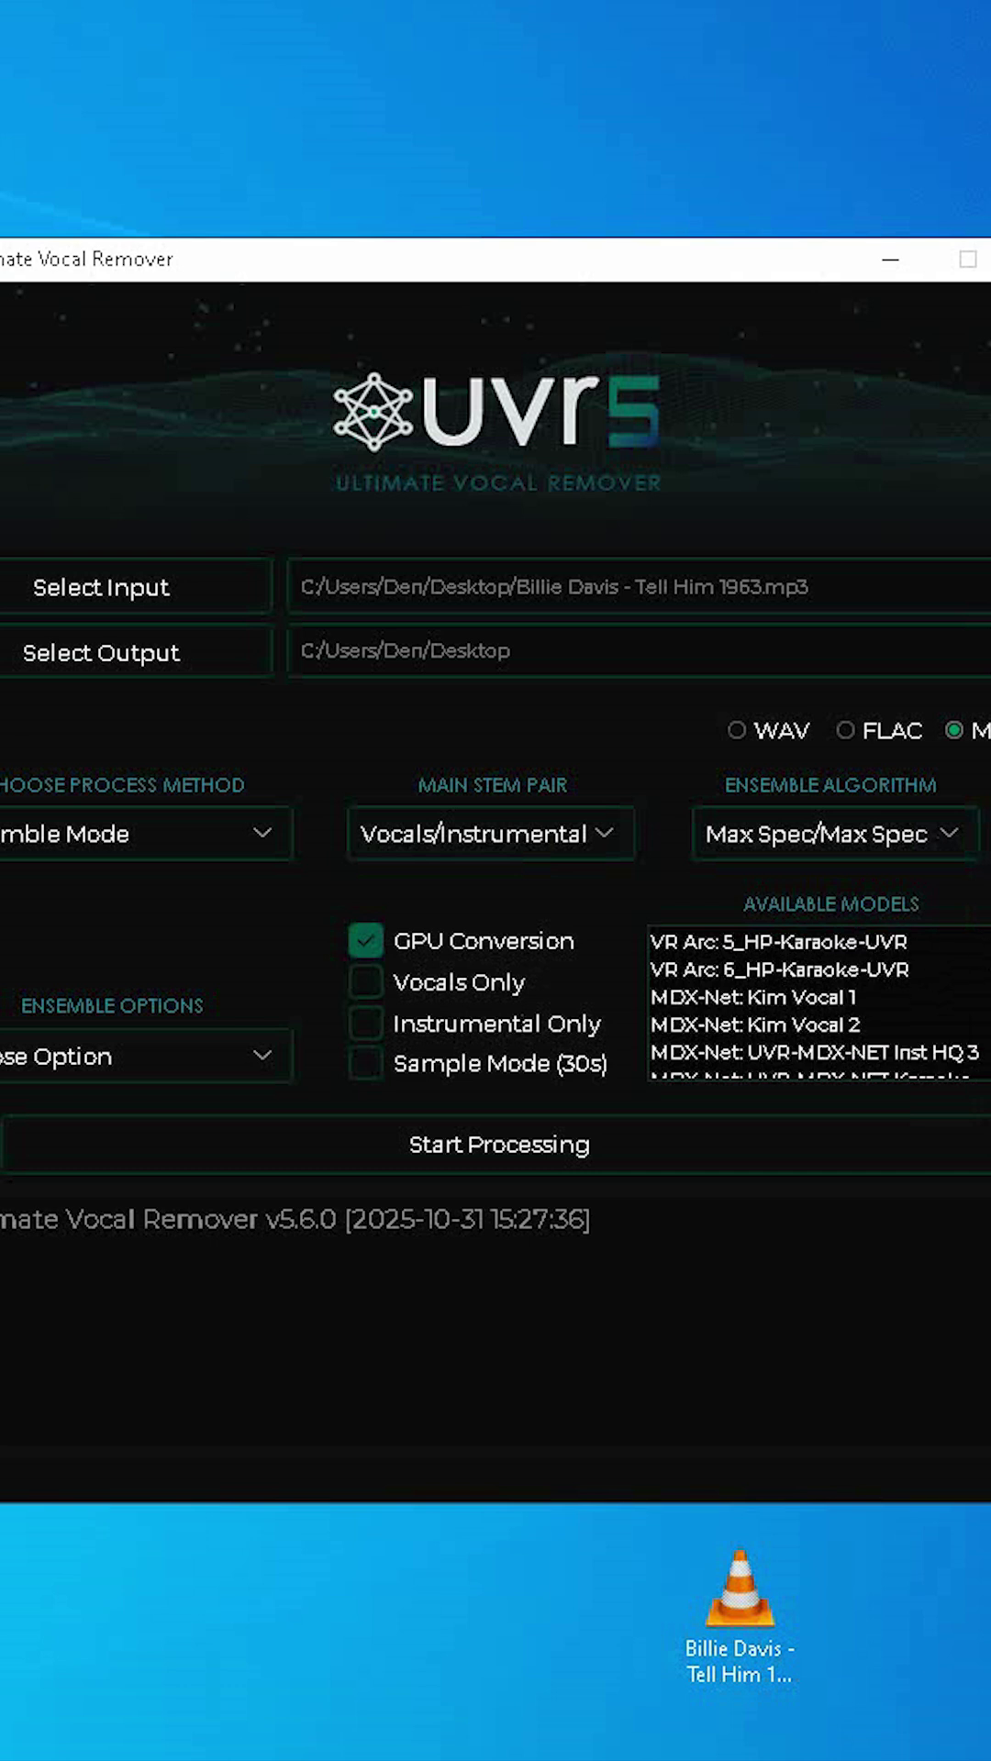
pyautogui.click(805, 998)
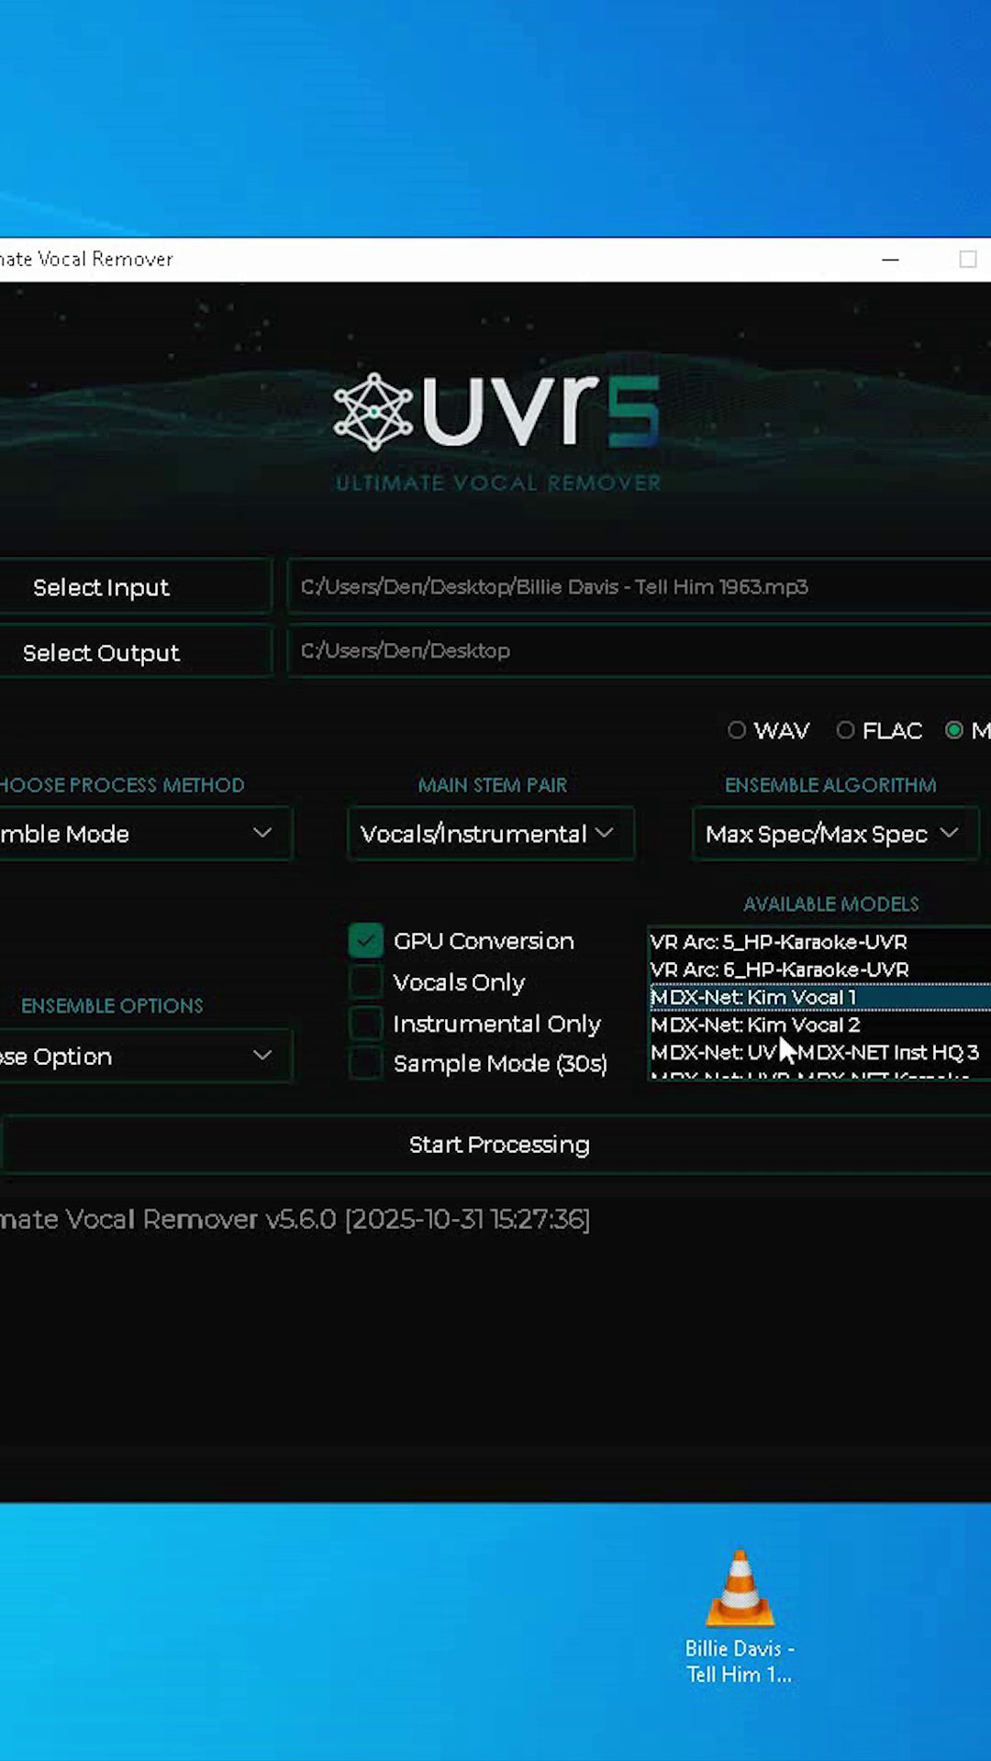
pyautogui.click(804, 1025)
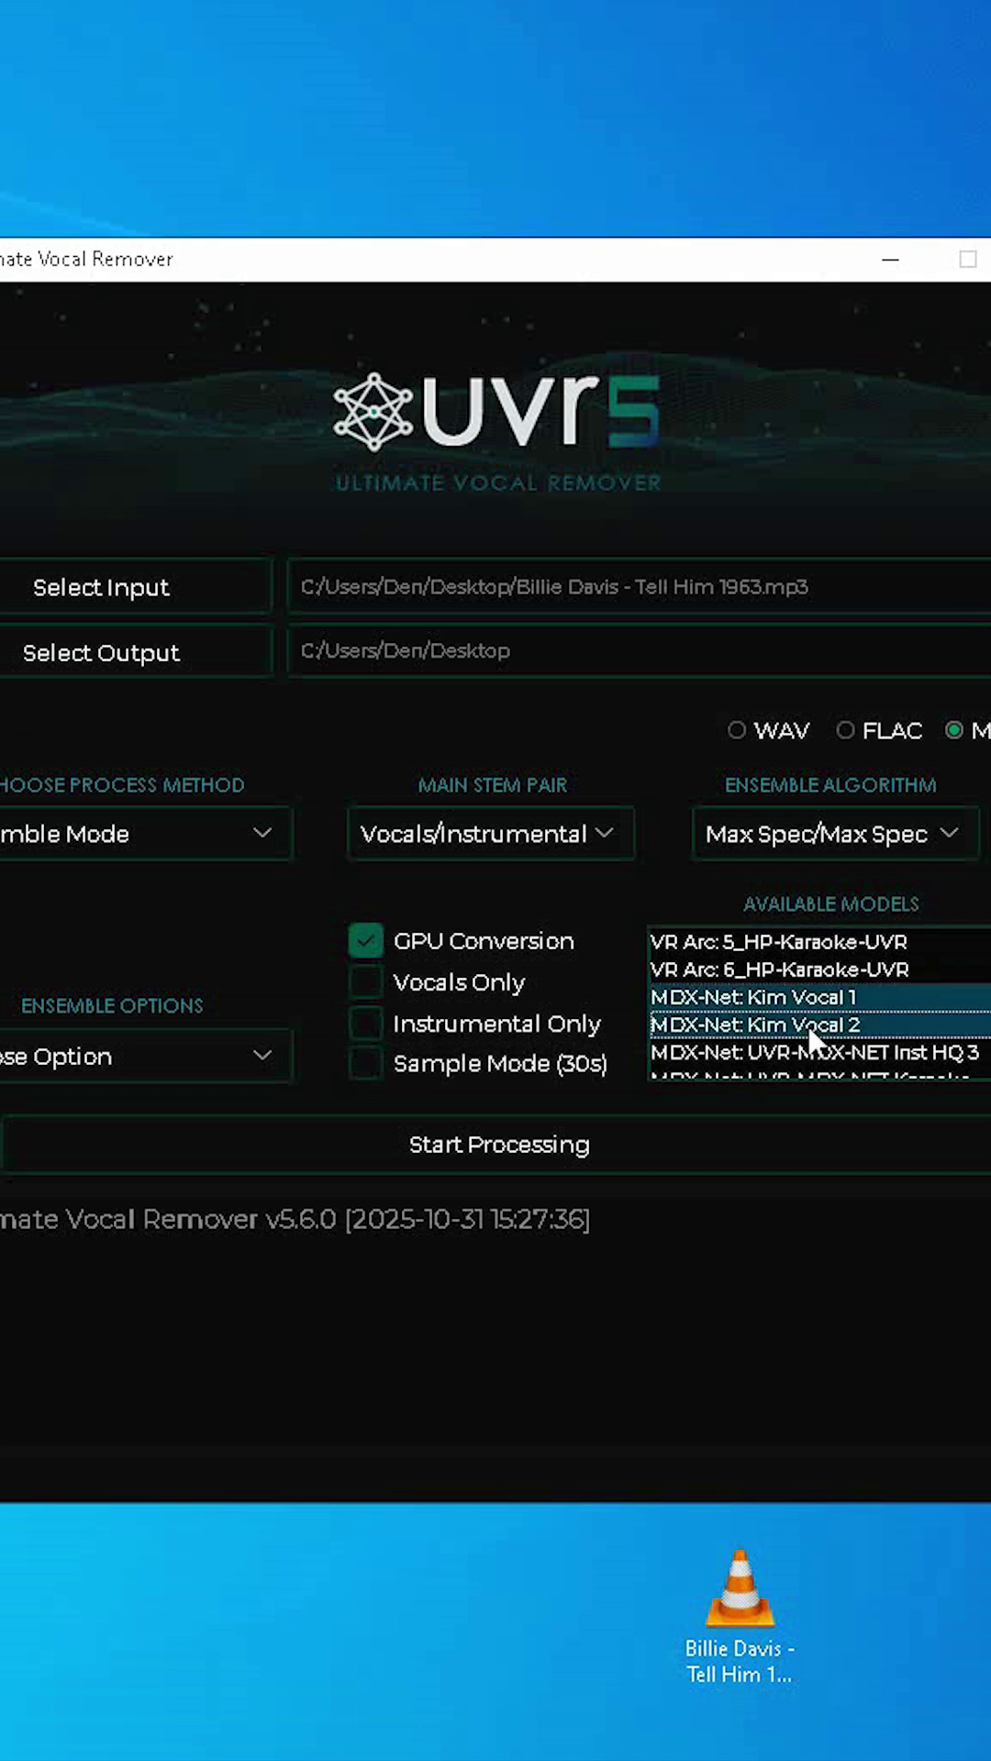
# Start processing the song and wait for the log to report Process complete
pyautogui.click(554, 1144)
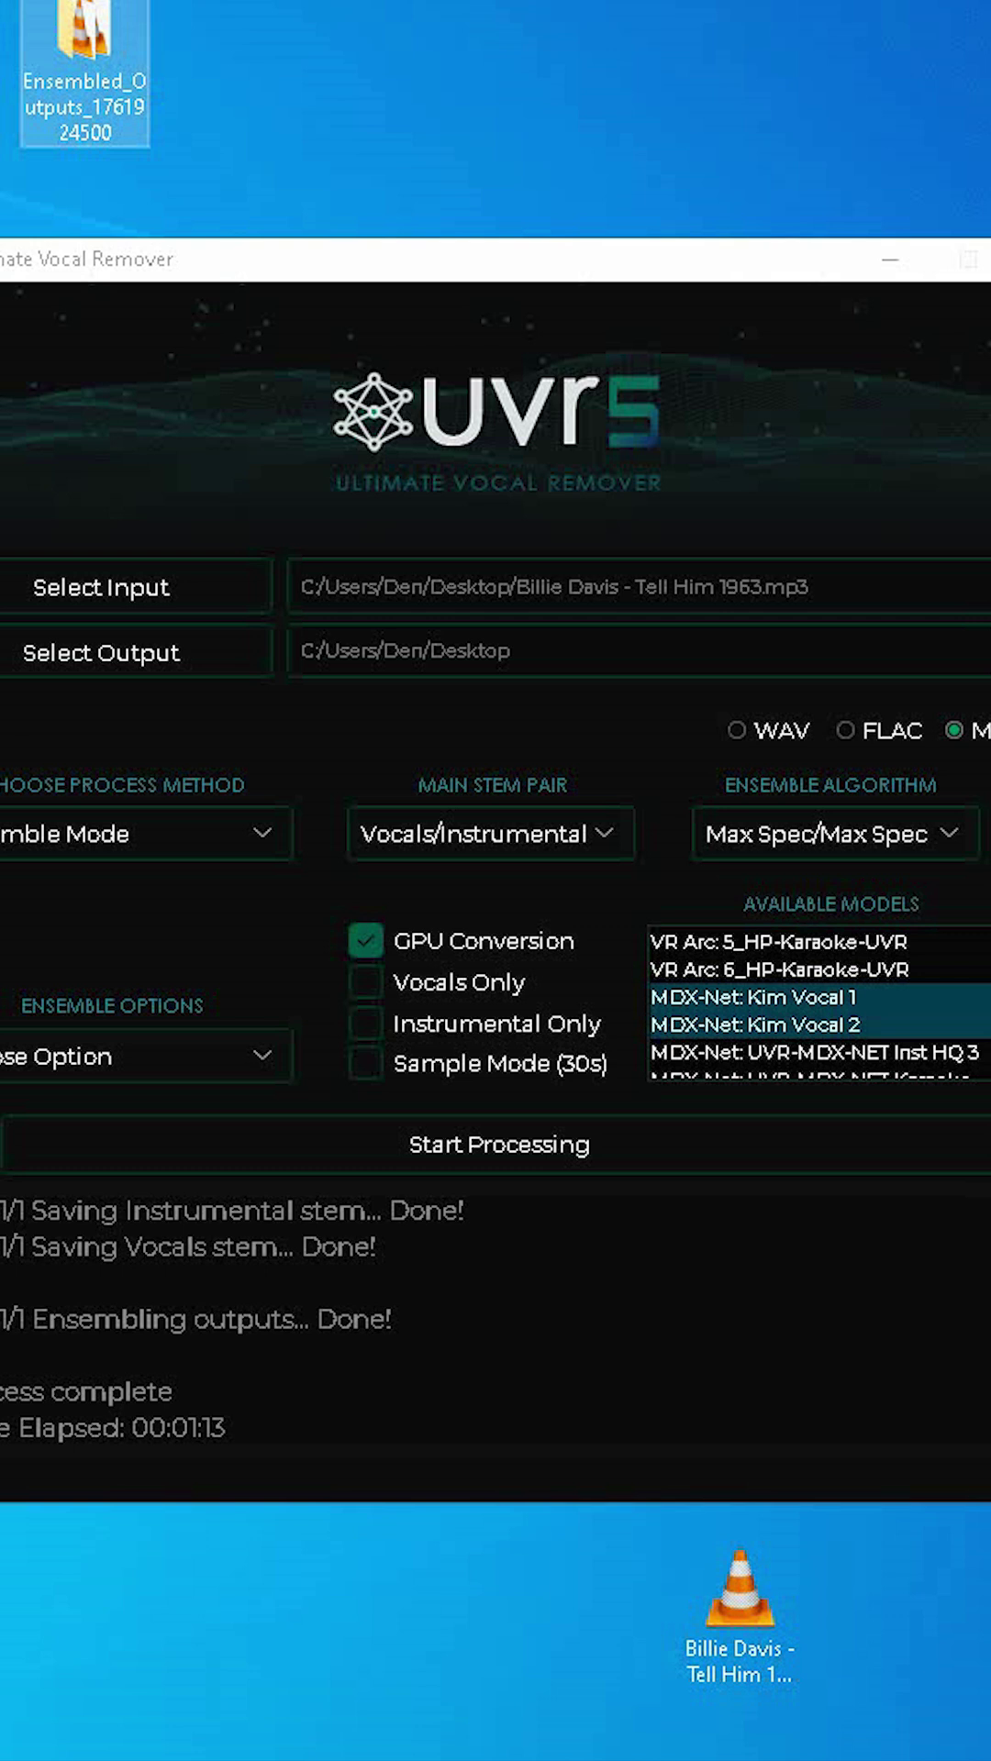
pyautogui.moveTo(86, 82)
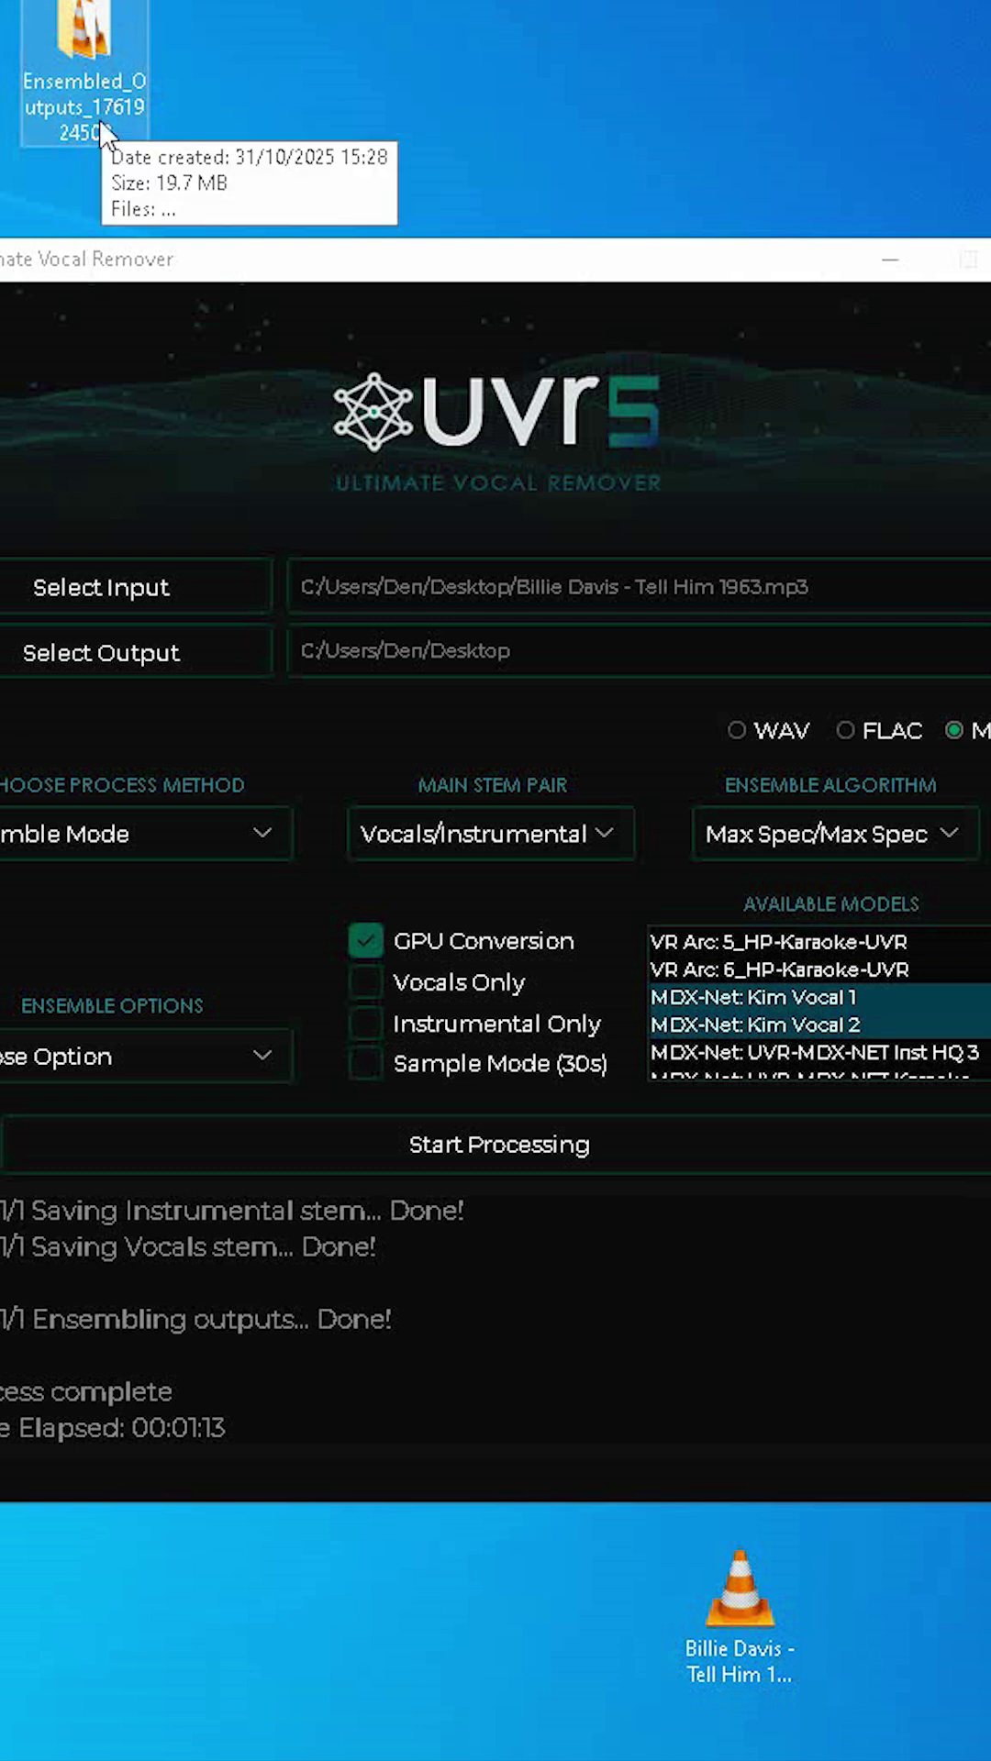
# In Ensembled_Outputs, delete extra stem files and drag one onto the desktop, then close the window
pyautogui.doubleClick(84, 55)
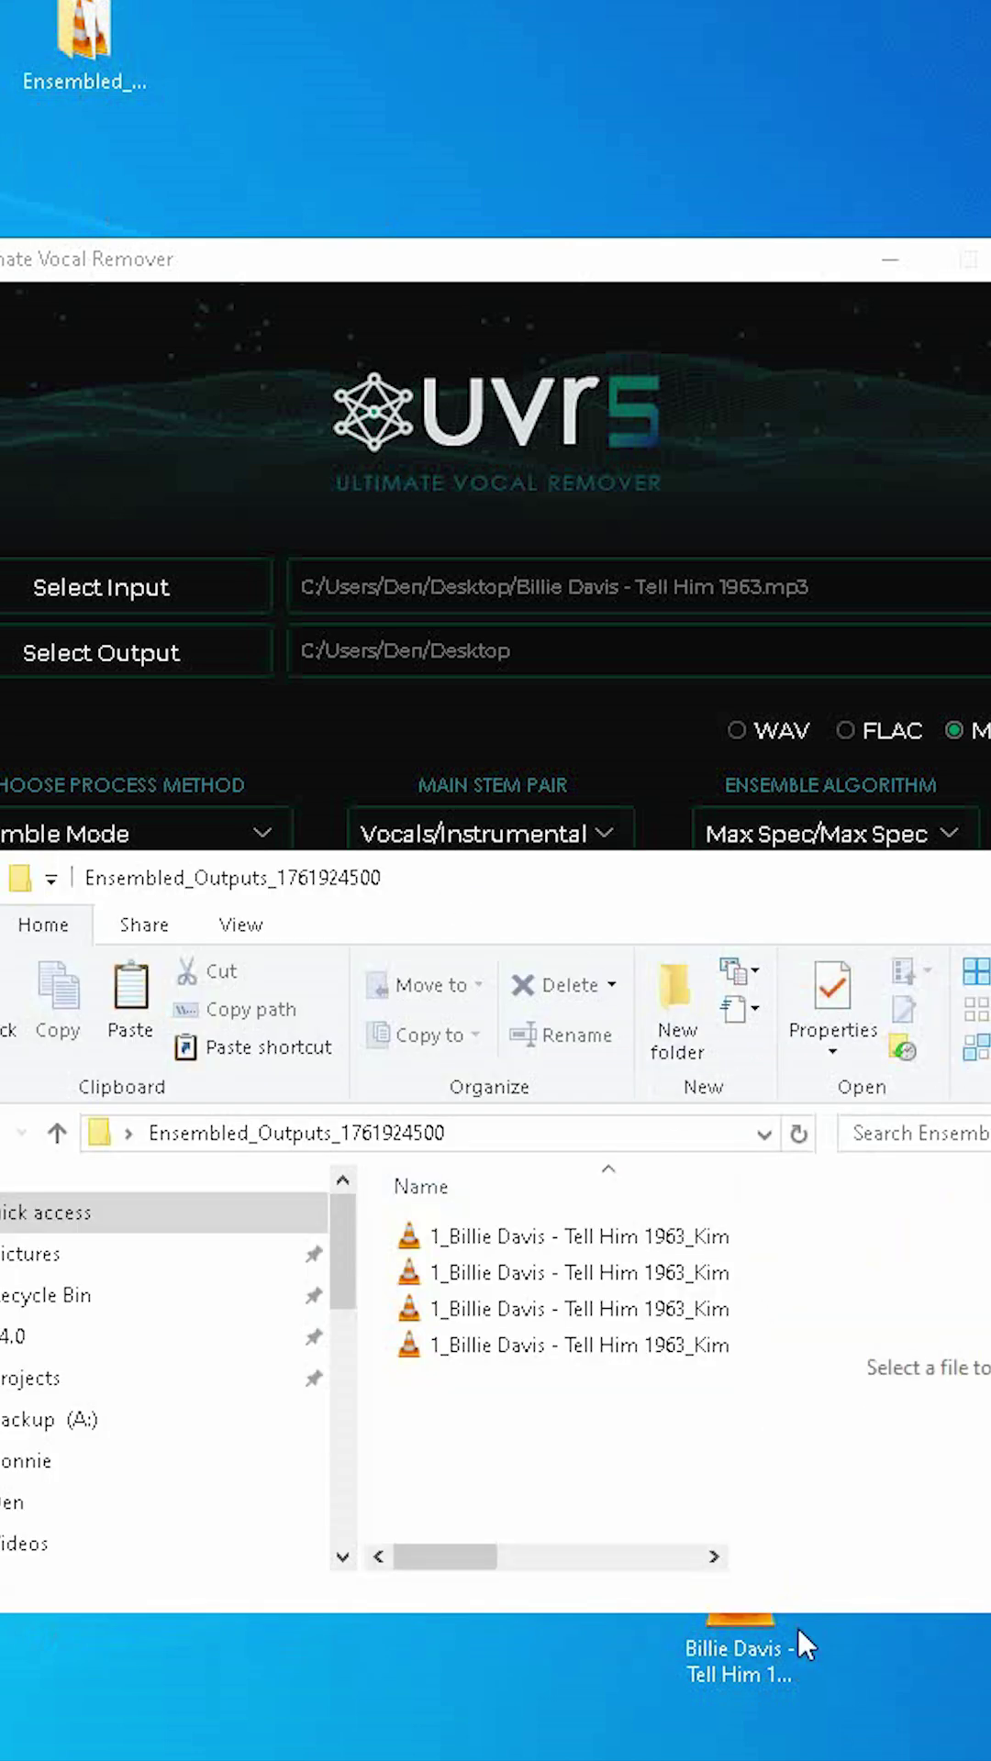
pyautogui.click(413, 1361)
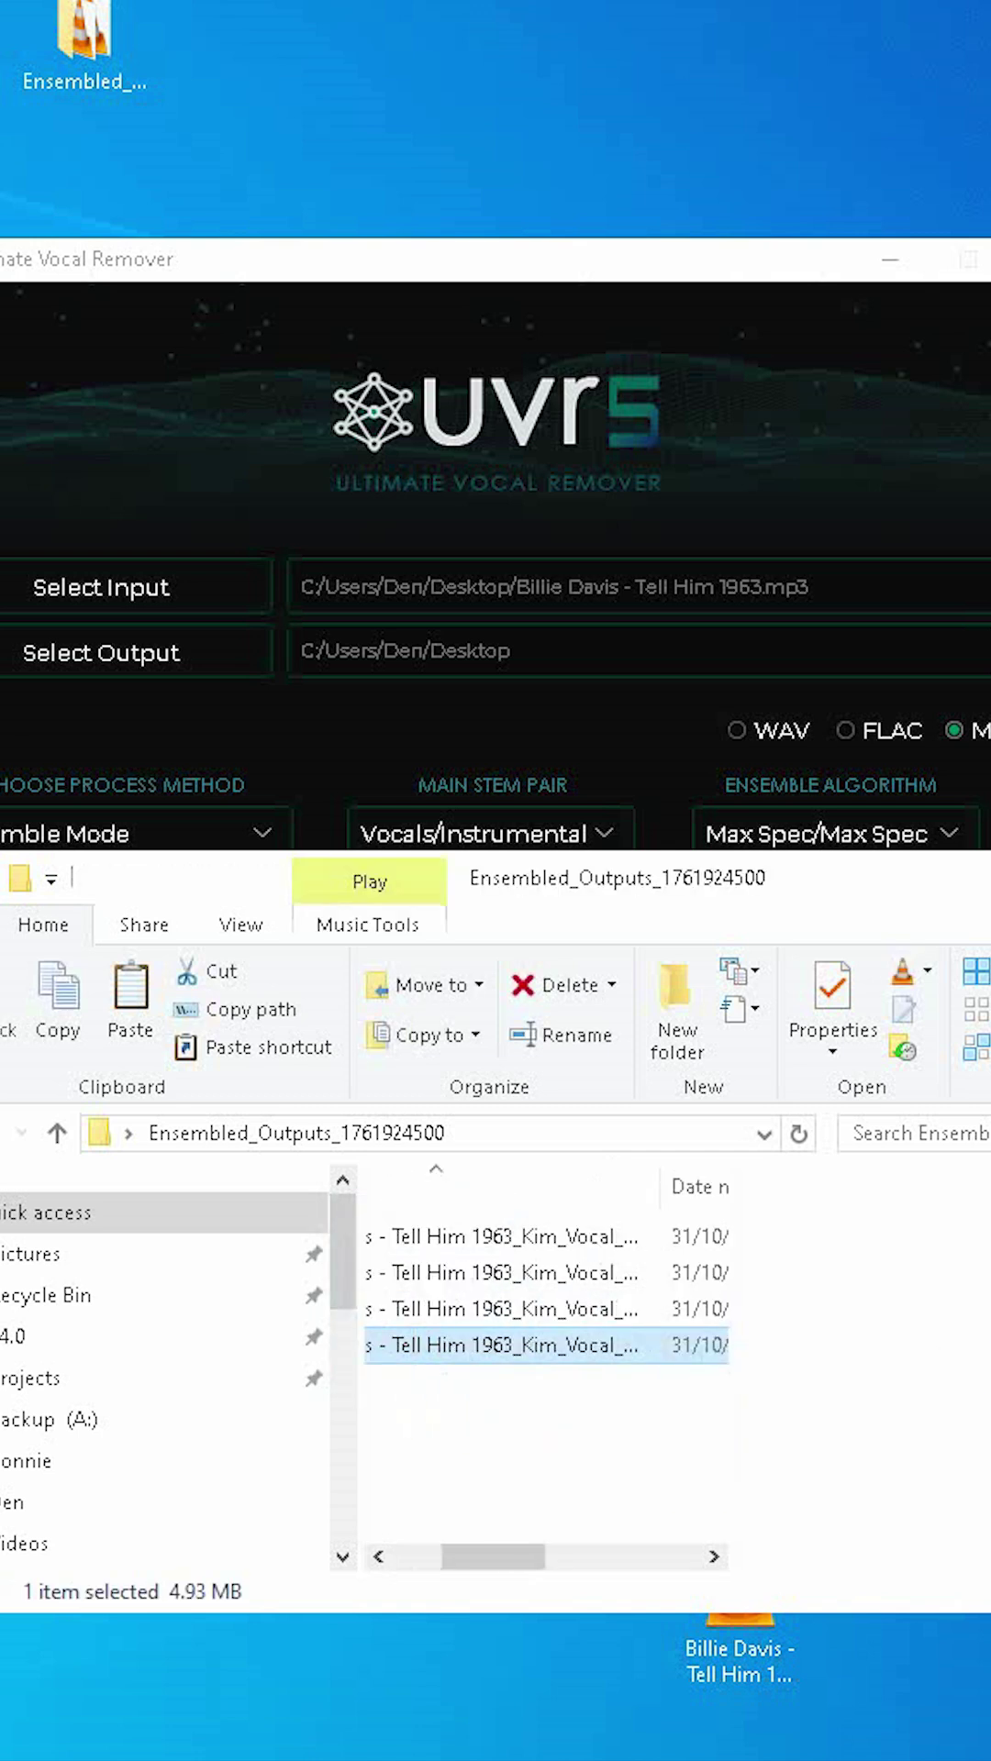
pyautogui.press('Delete')
pyautogui.moveTo(385, 1314)
pyautogui.mouseDown()
pyautogui.moveTo(479, 1383)
pyautogui.moveTo(858, 1515)
pyautogui.mouseUp()
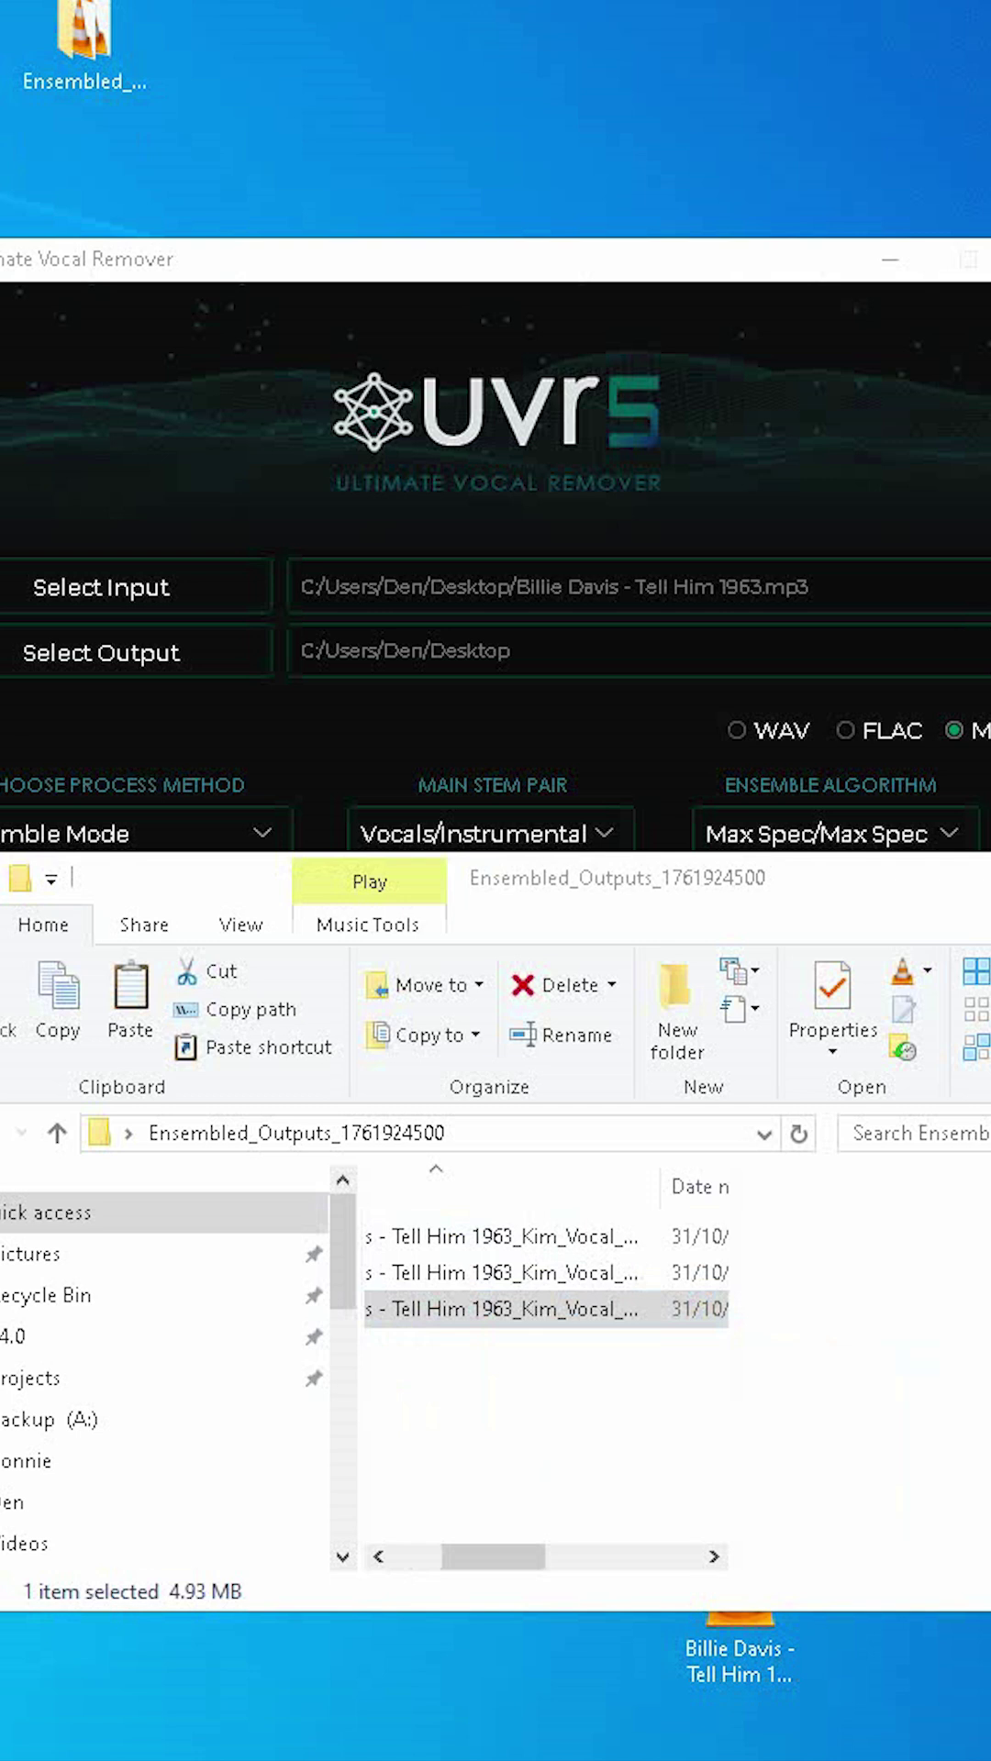
pyautogui.press('Delete')
pyautogui.hotkey('alt', 'F4')
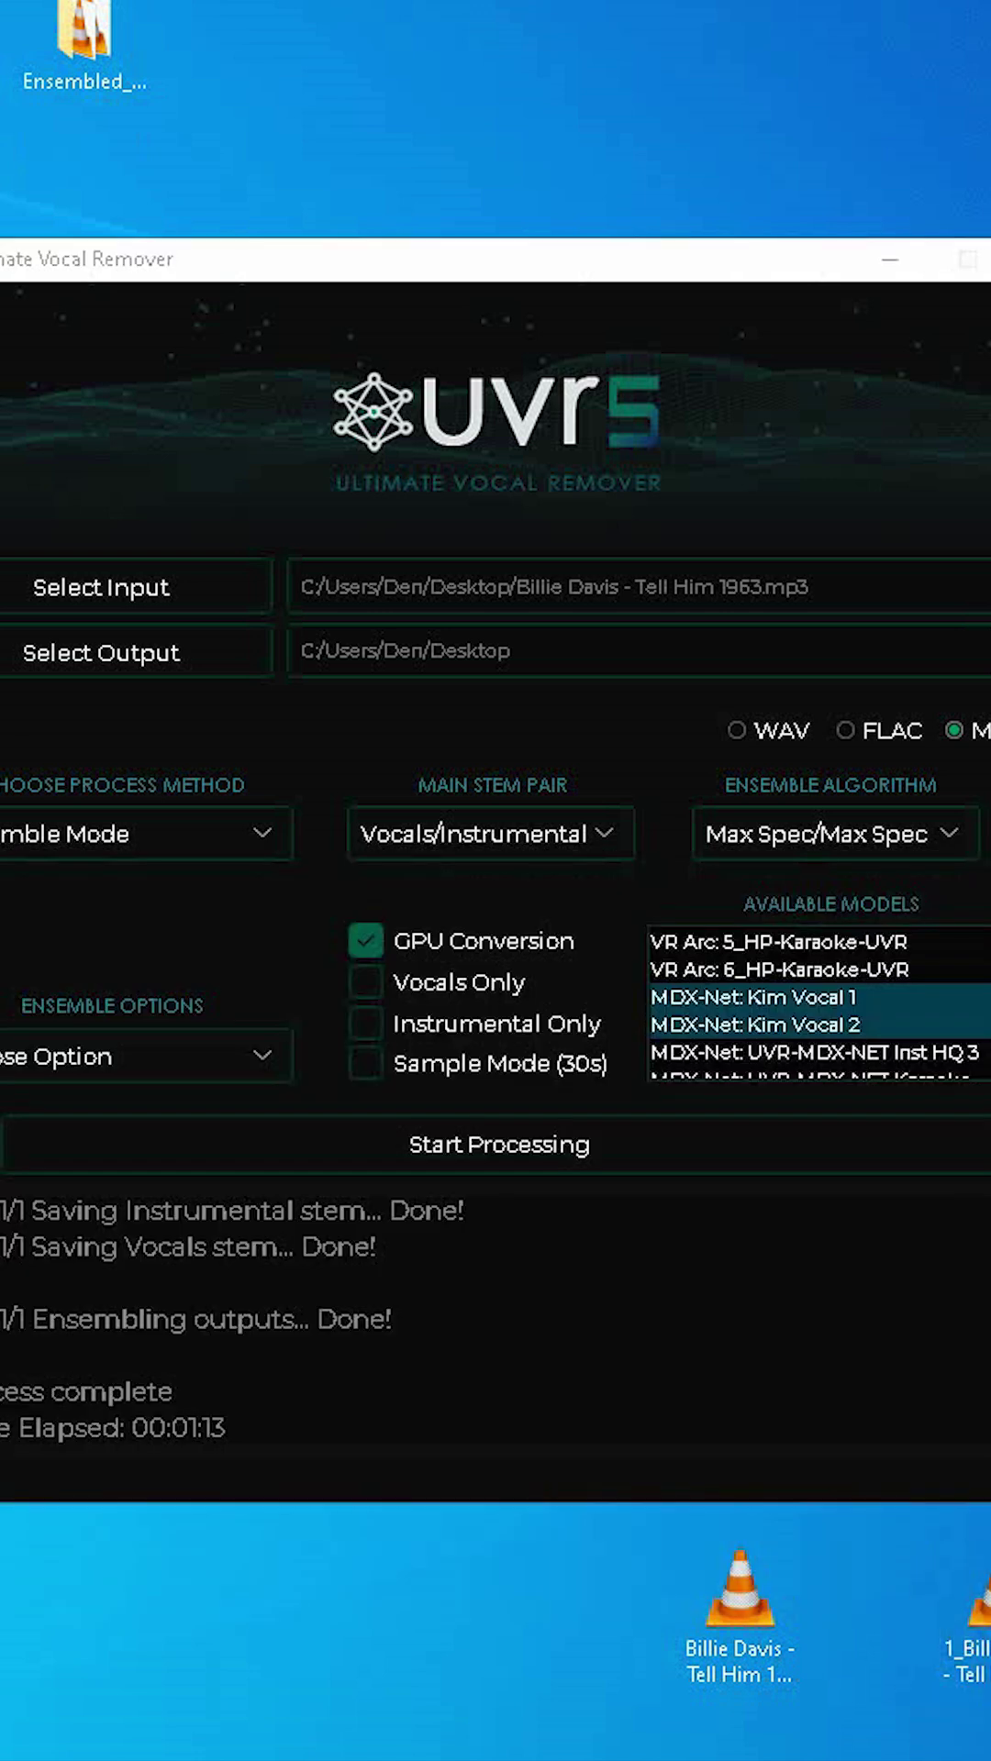
# Delete the original Billie Davis mp3 and line up the Kim Vocal 2 vocals and instrumental icons
pyautogui.rightClick(721, 1606)
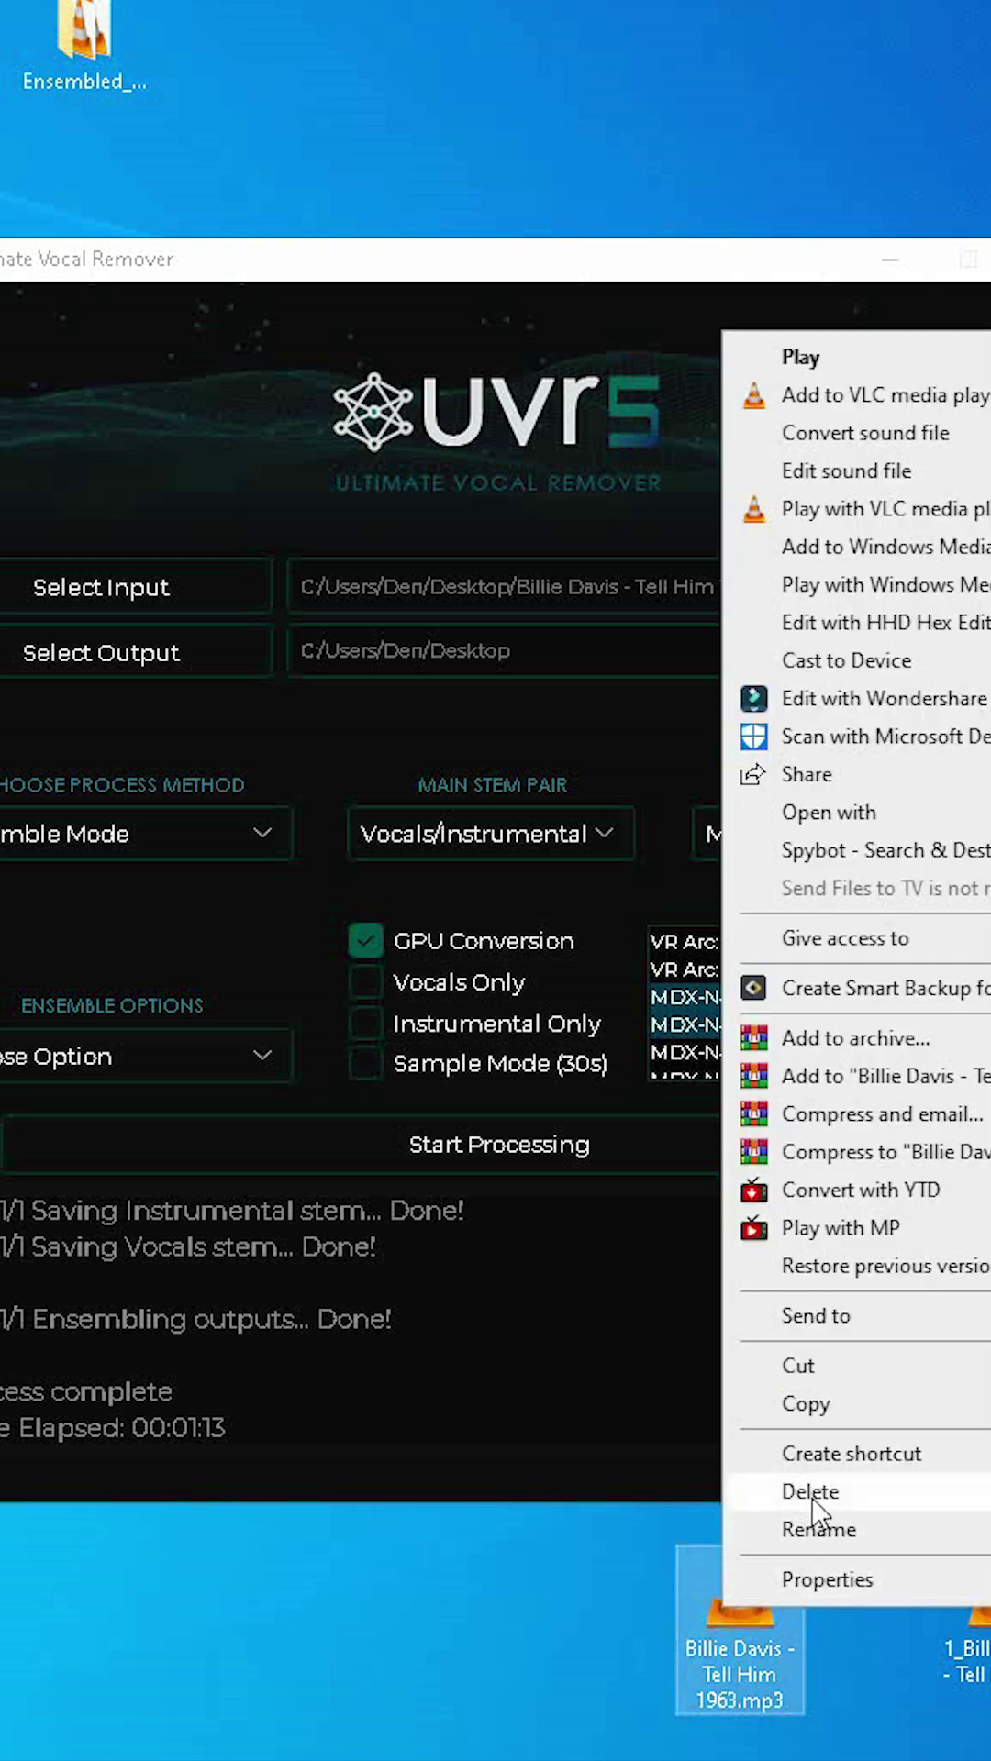
pyautogui.click(811, 1496)
pyautogui.moveTo(944, 1570); pyautogui.dragTo(594, 1595)
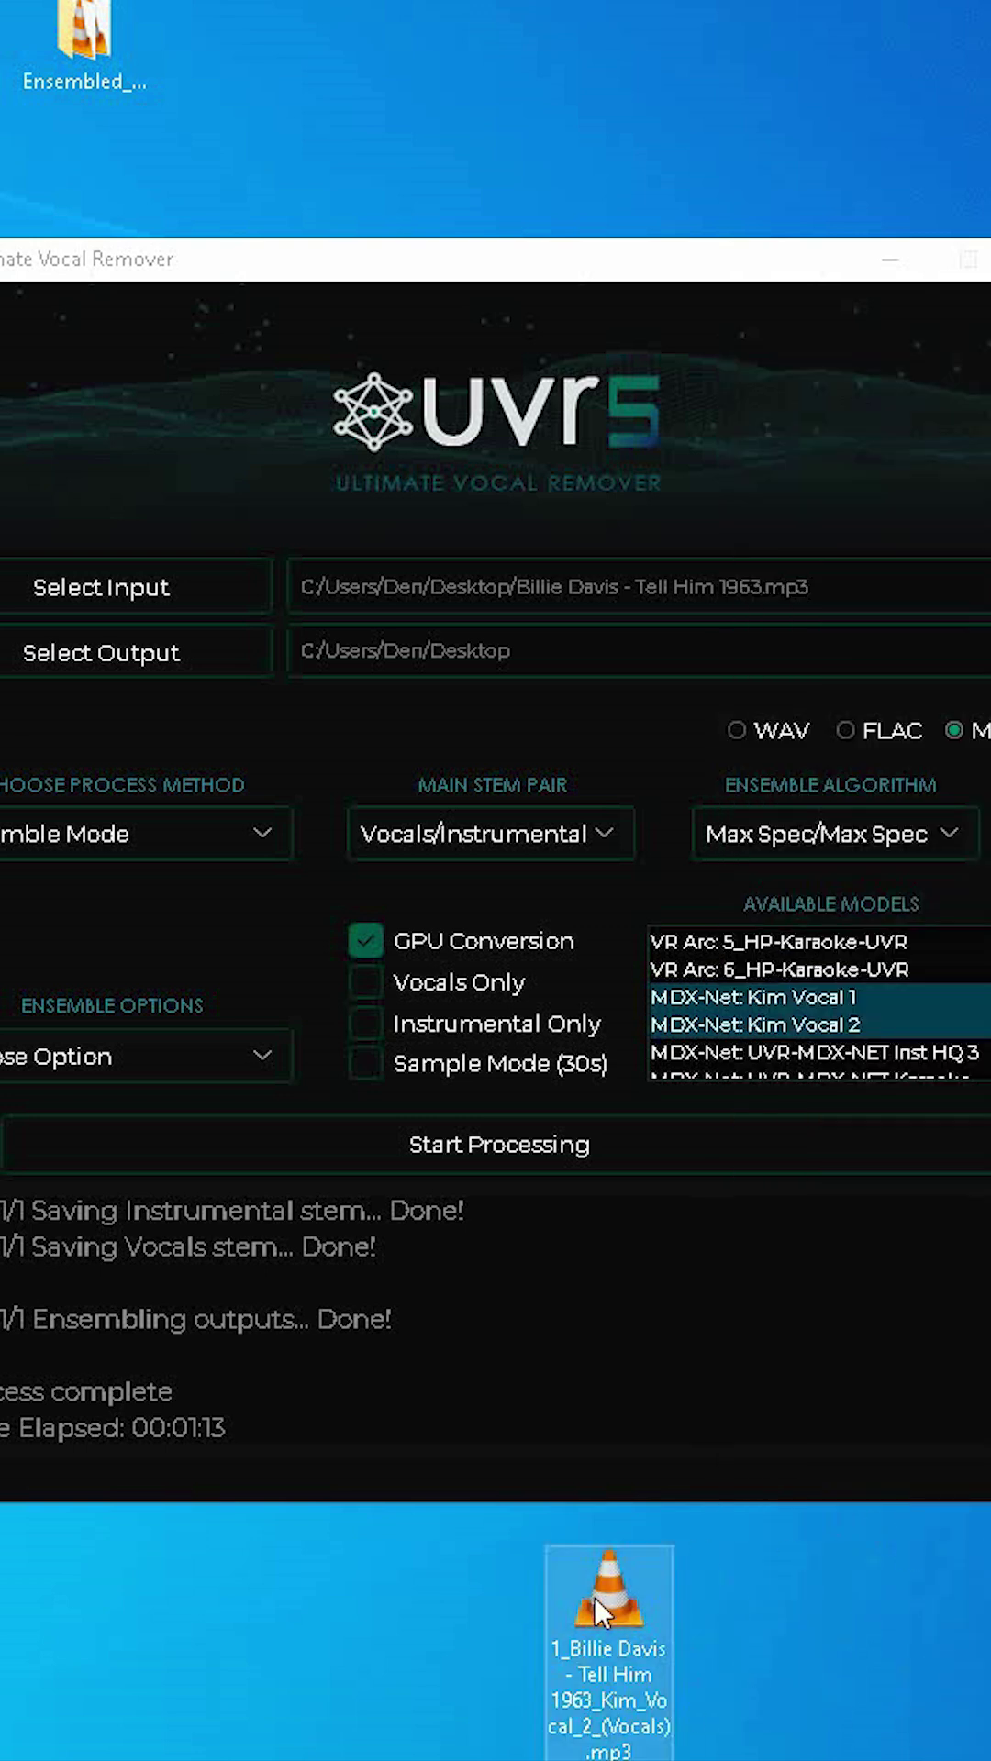
pyautogui.moveTo(937, 1595); pyautogui.dragTo(907, 1678)
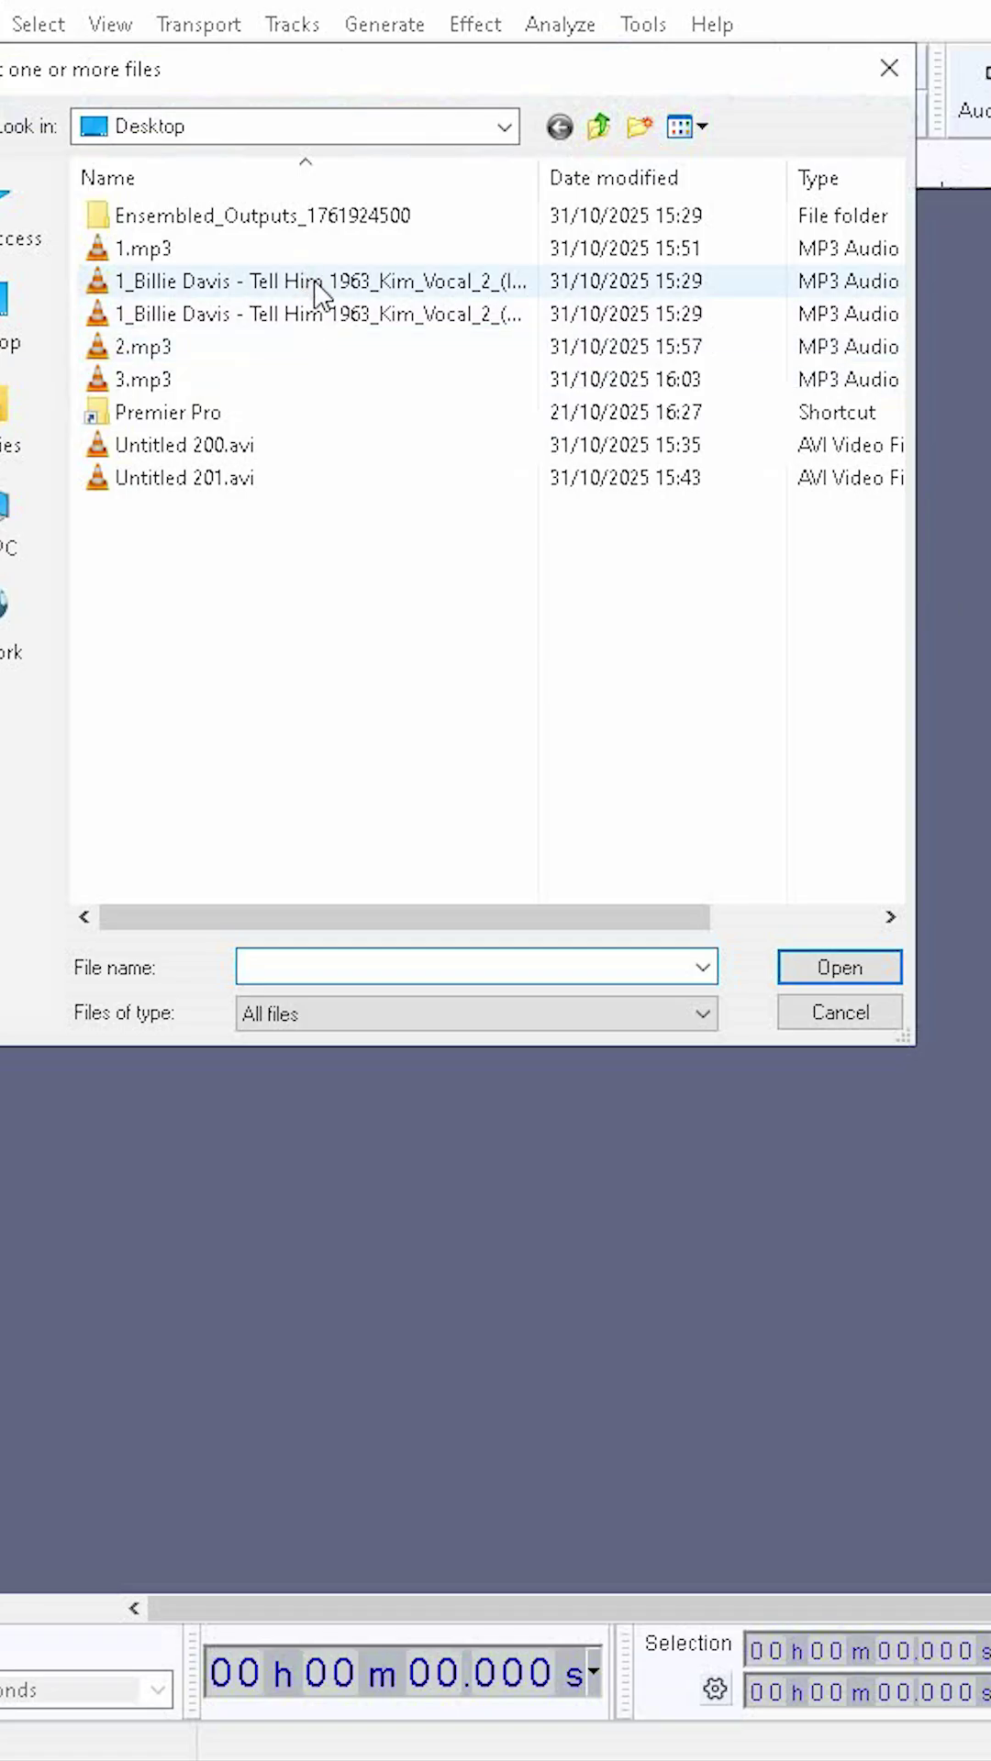
# Open the Kim Vocal 2 instrumental MP3, then import the vocals MP3 into the same project
pyautogui.click(316, 283)
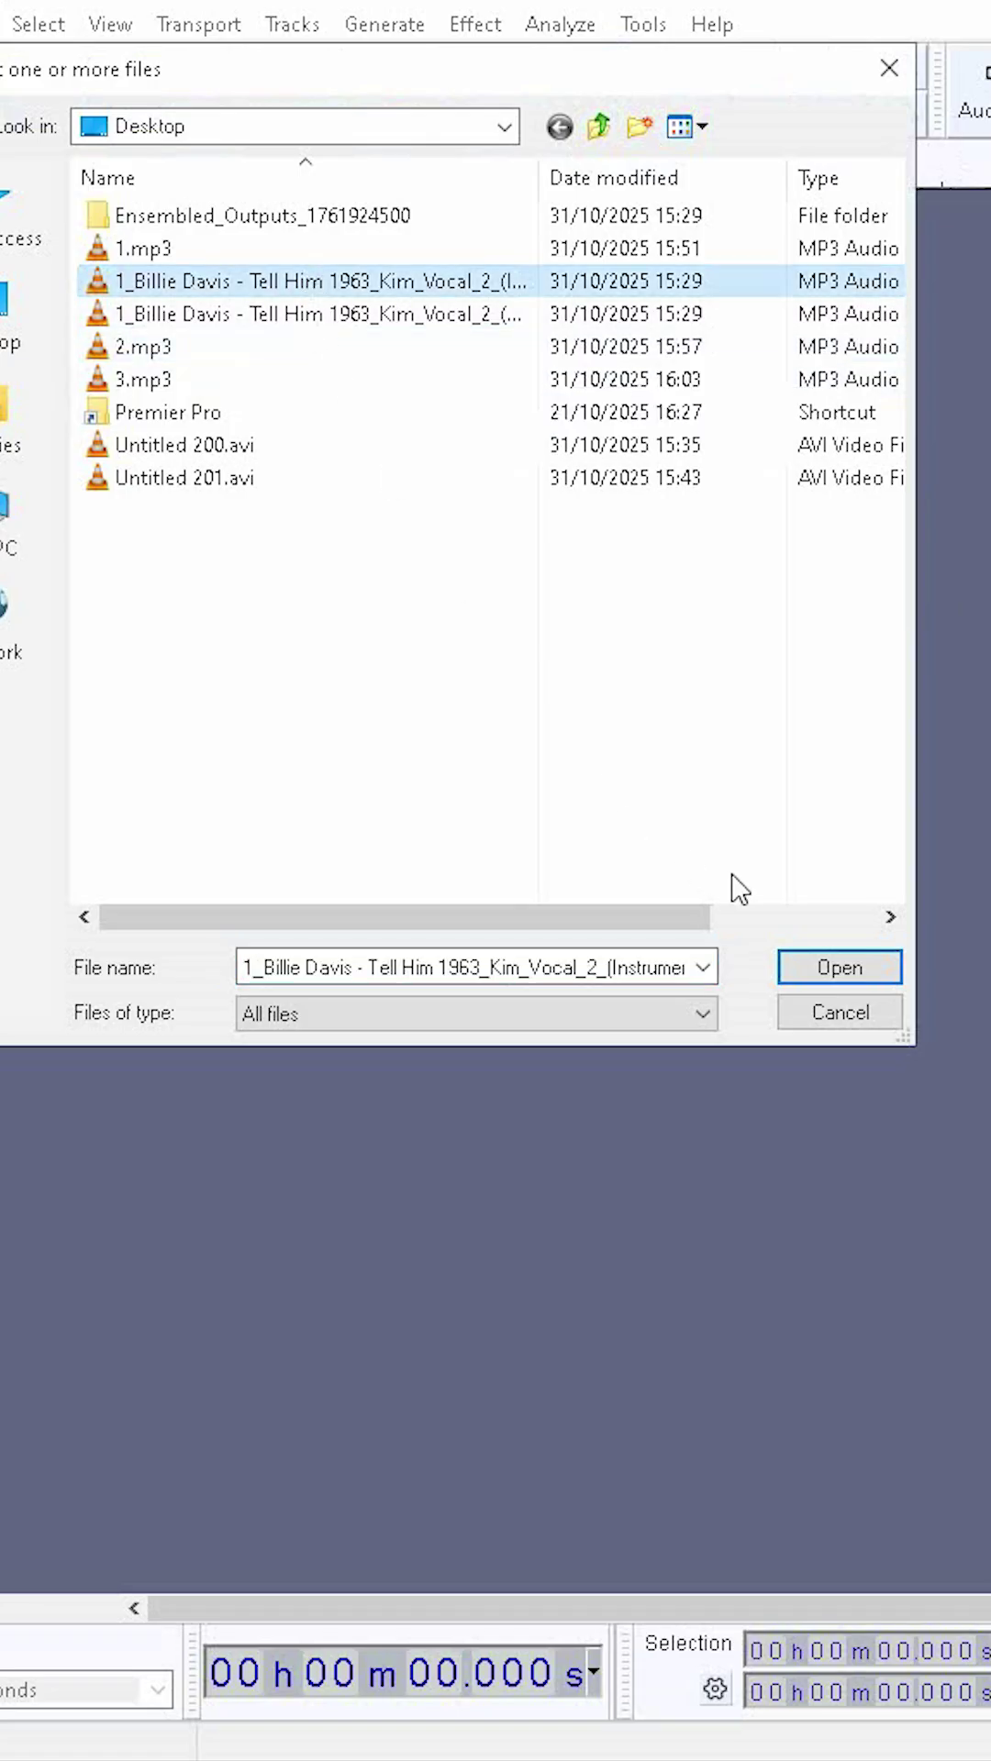
pyautogui.click(820, 969)
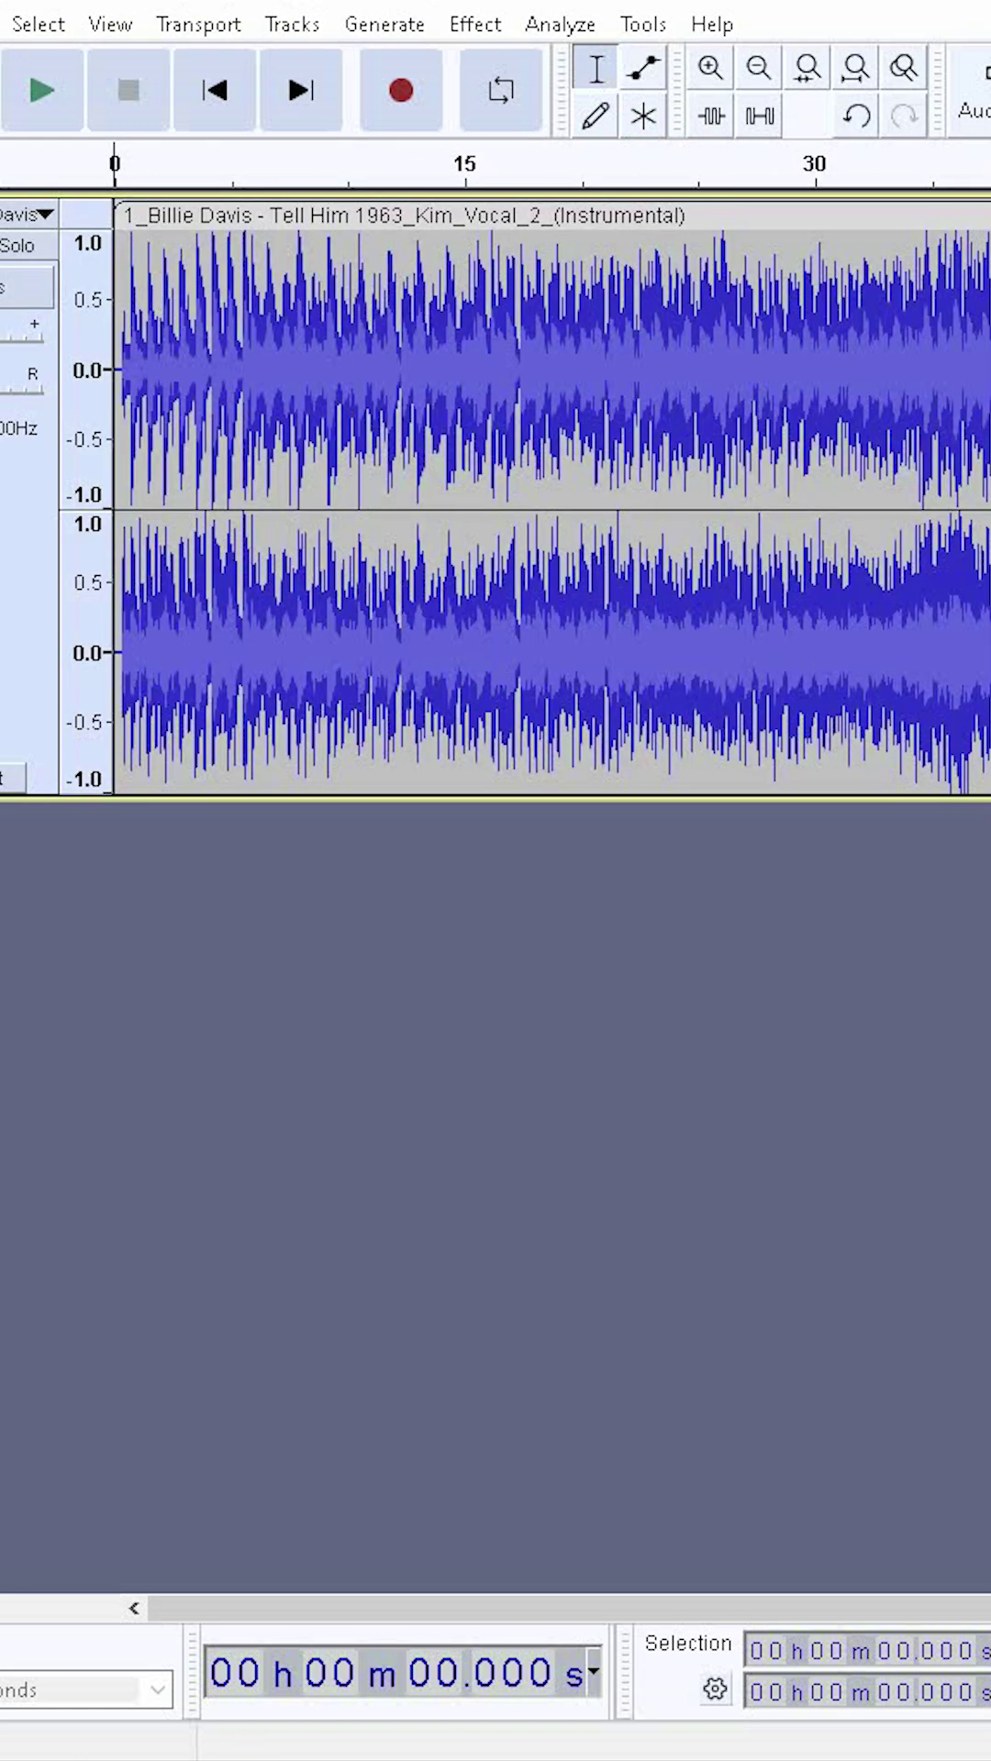
pyautogui.moveTo(83, 315)
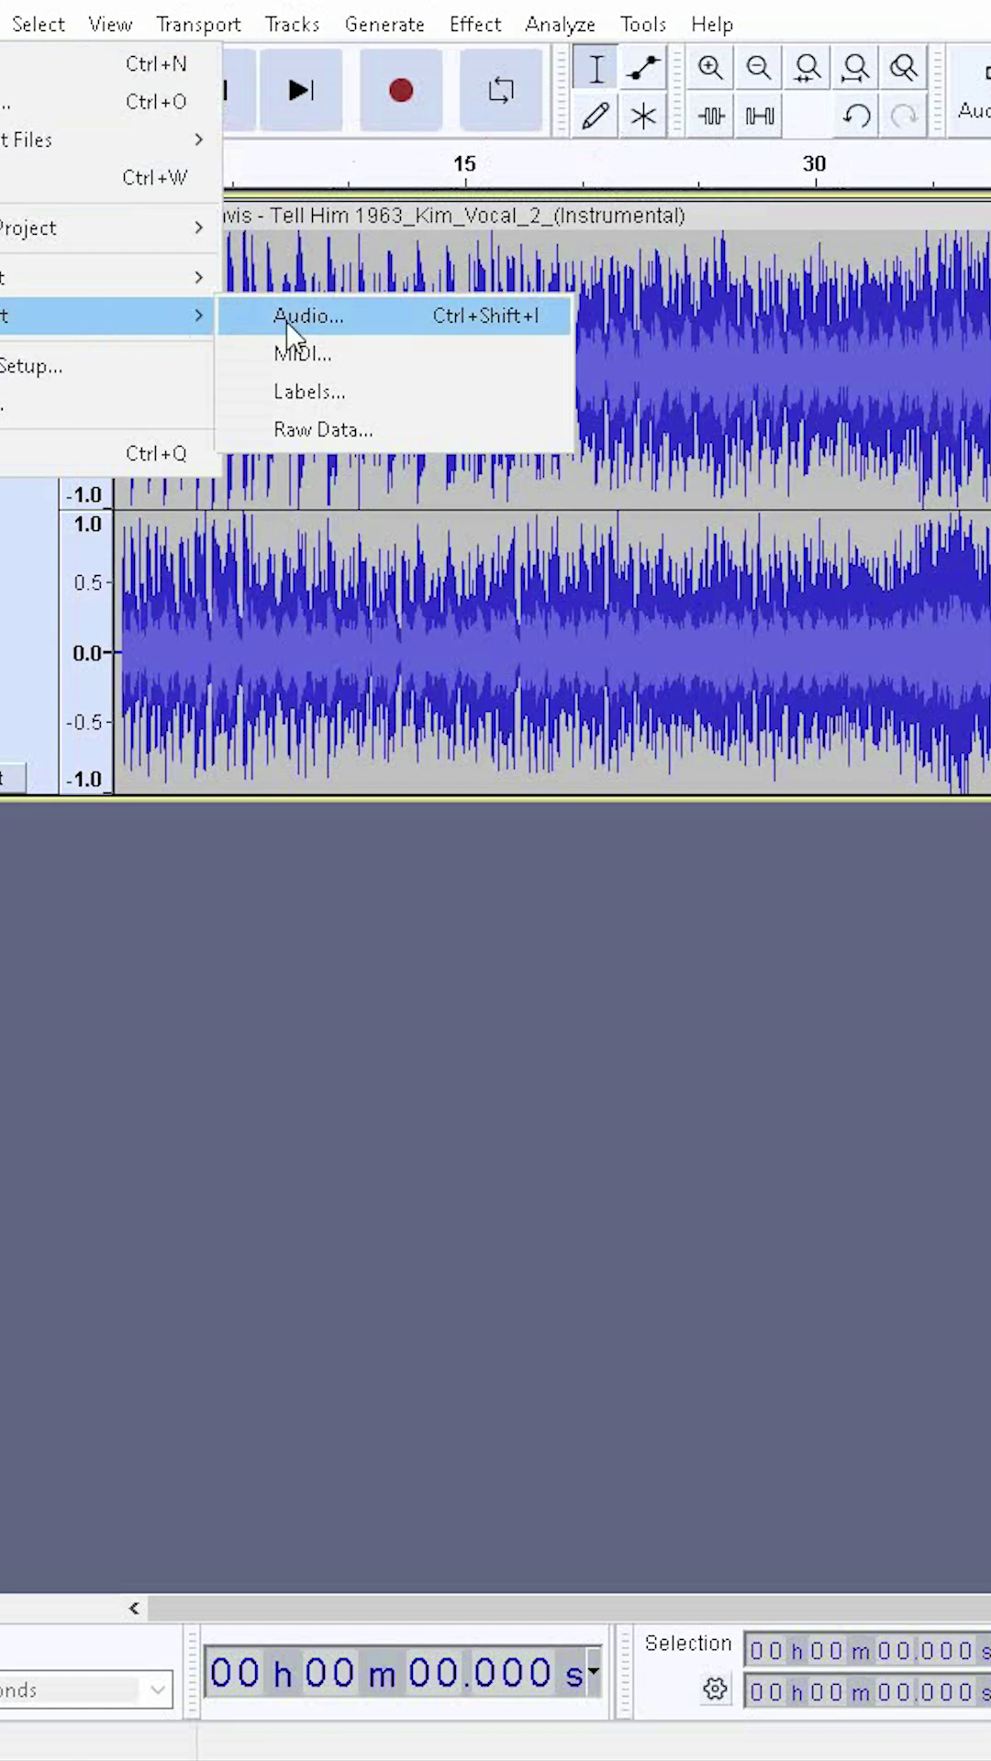
pyautogui.click(287, 320)
pyautogui.click(290, 327)
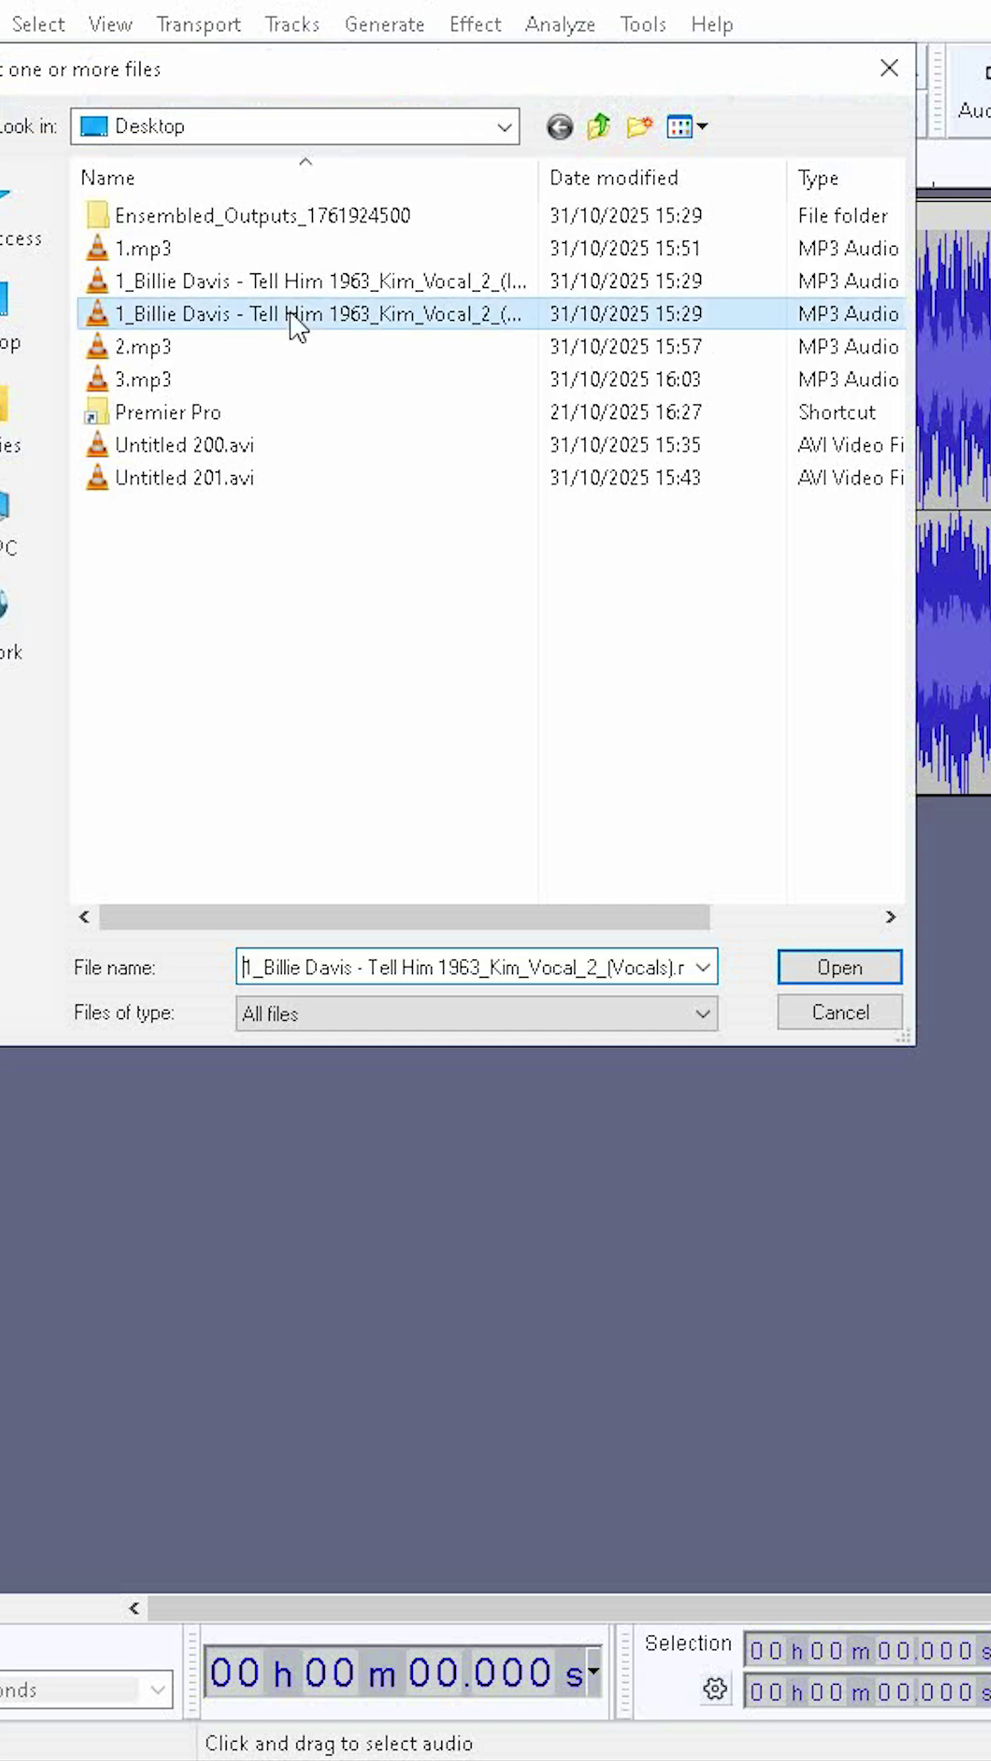
pyautogui.click(837, 969)
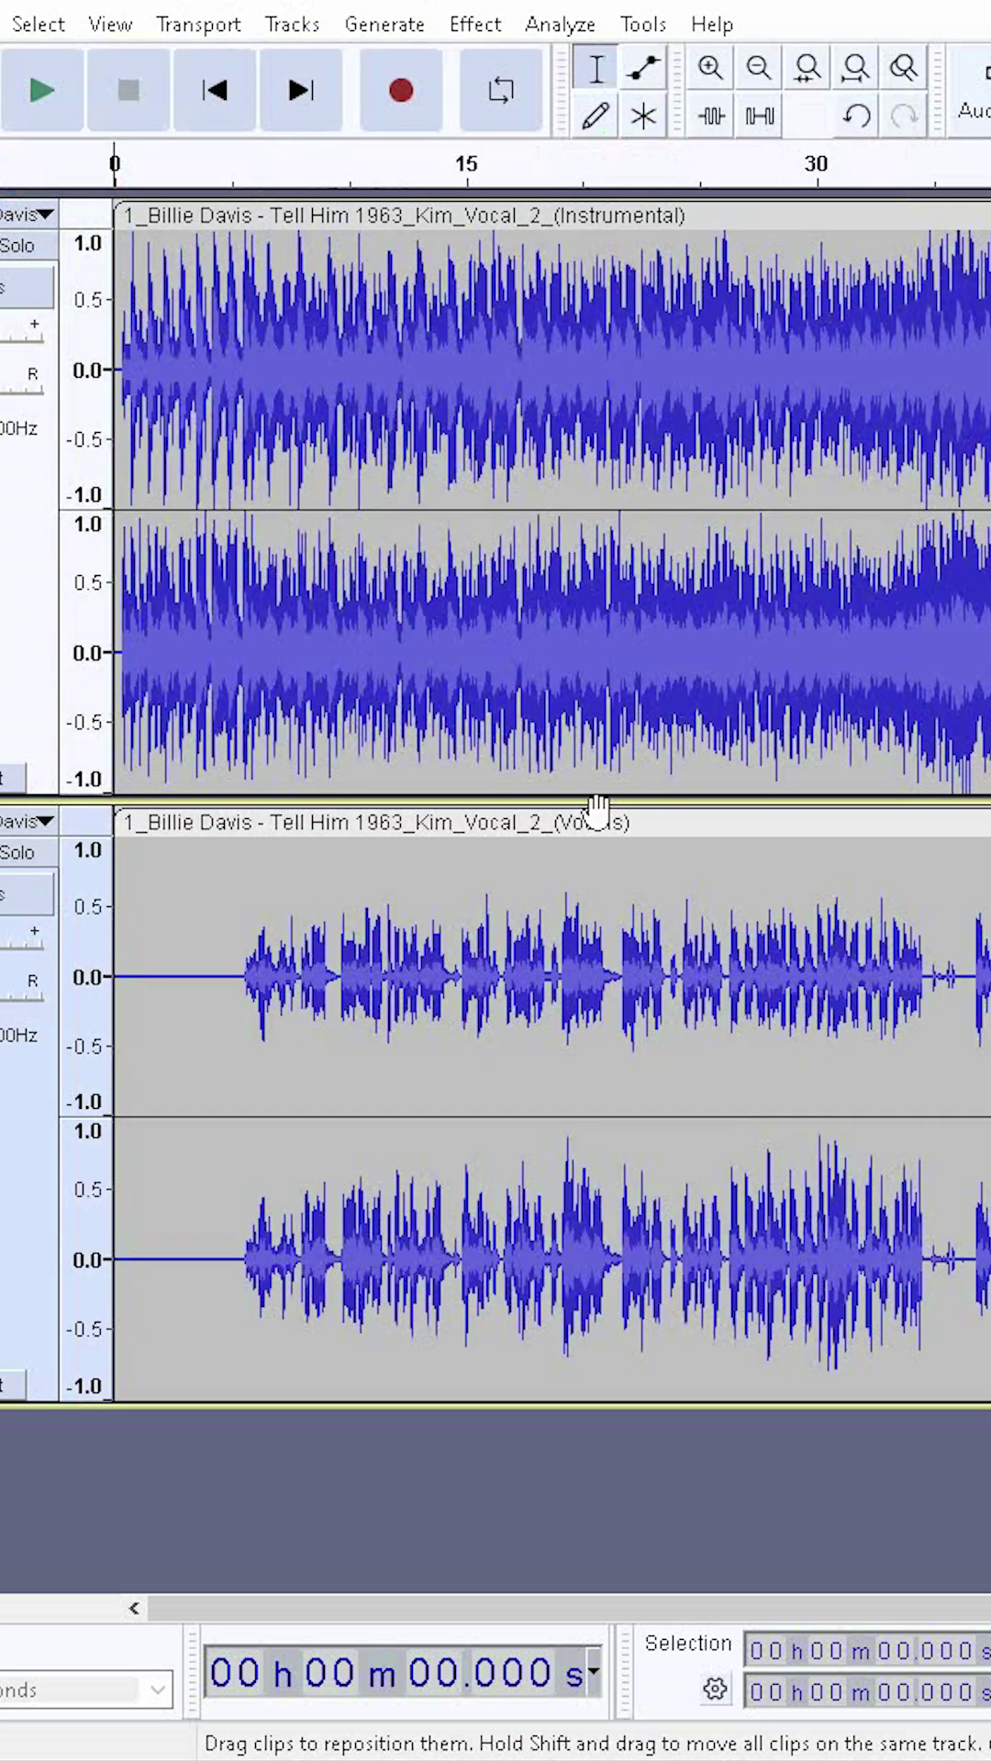
# Preview the mix, then unmute Vocals, mute Instrumental and play the vocals alone
pyautogui.click(43, 90)
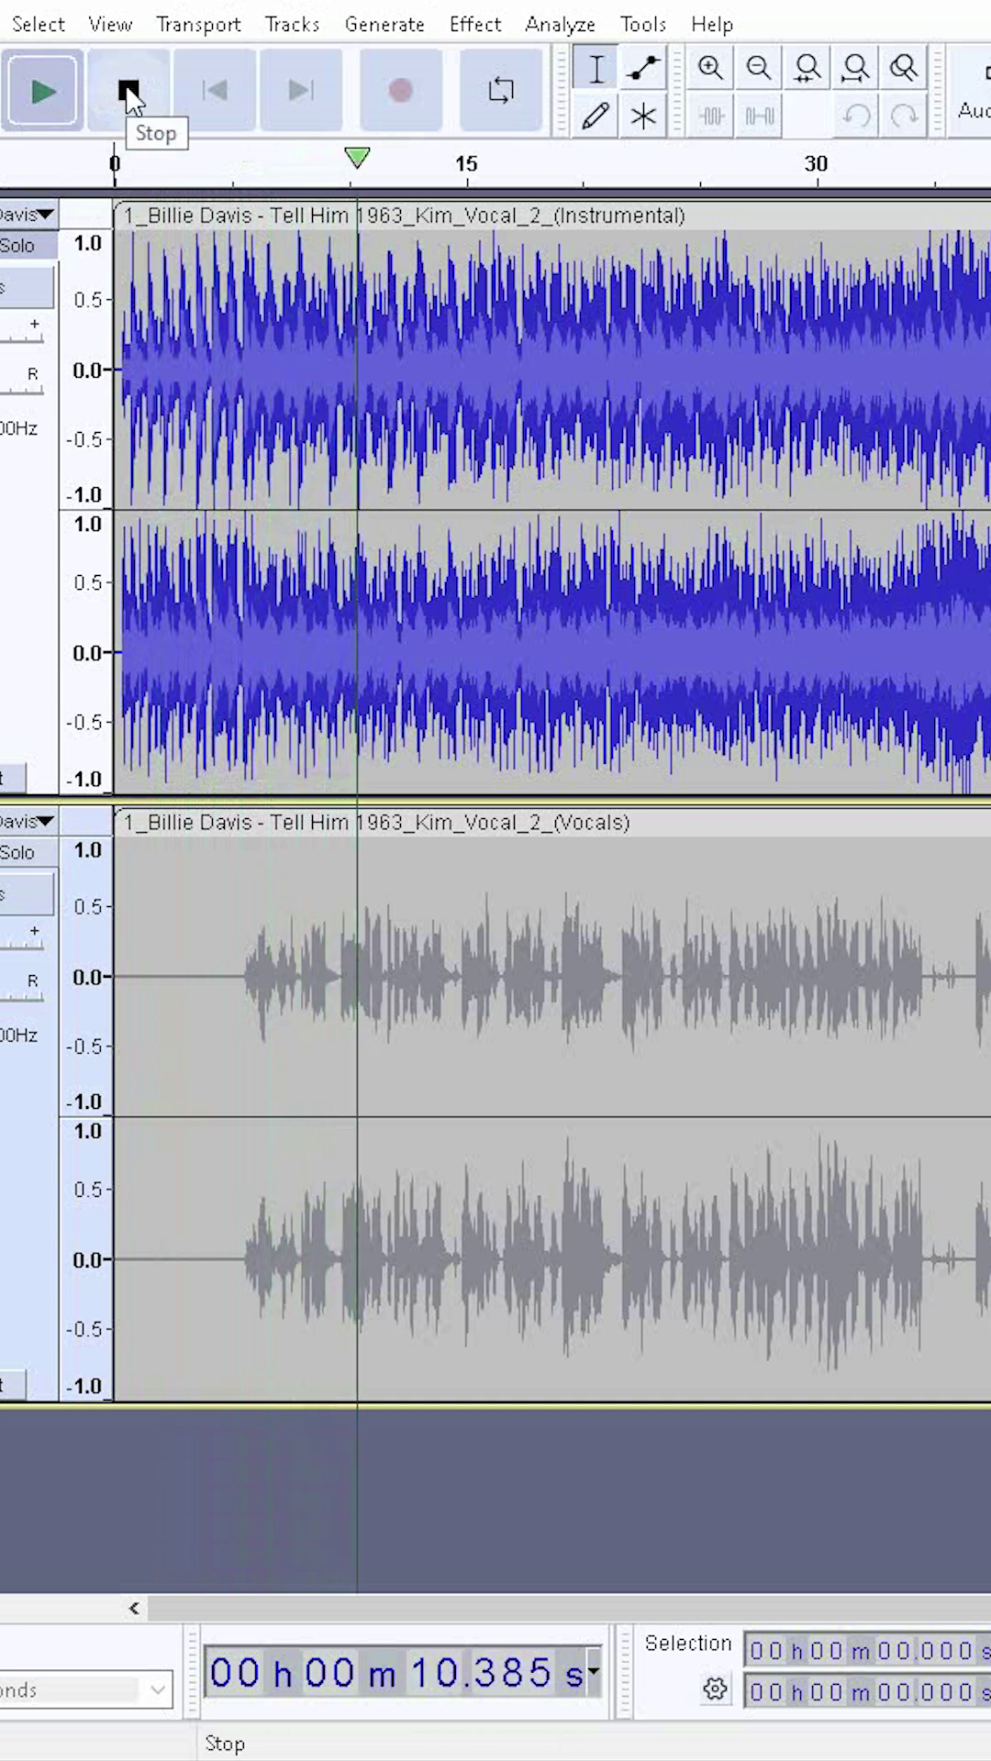
pyautogui.click(127, 94)
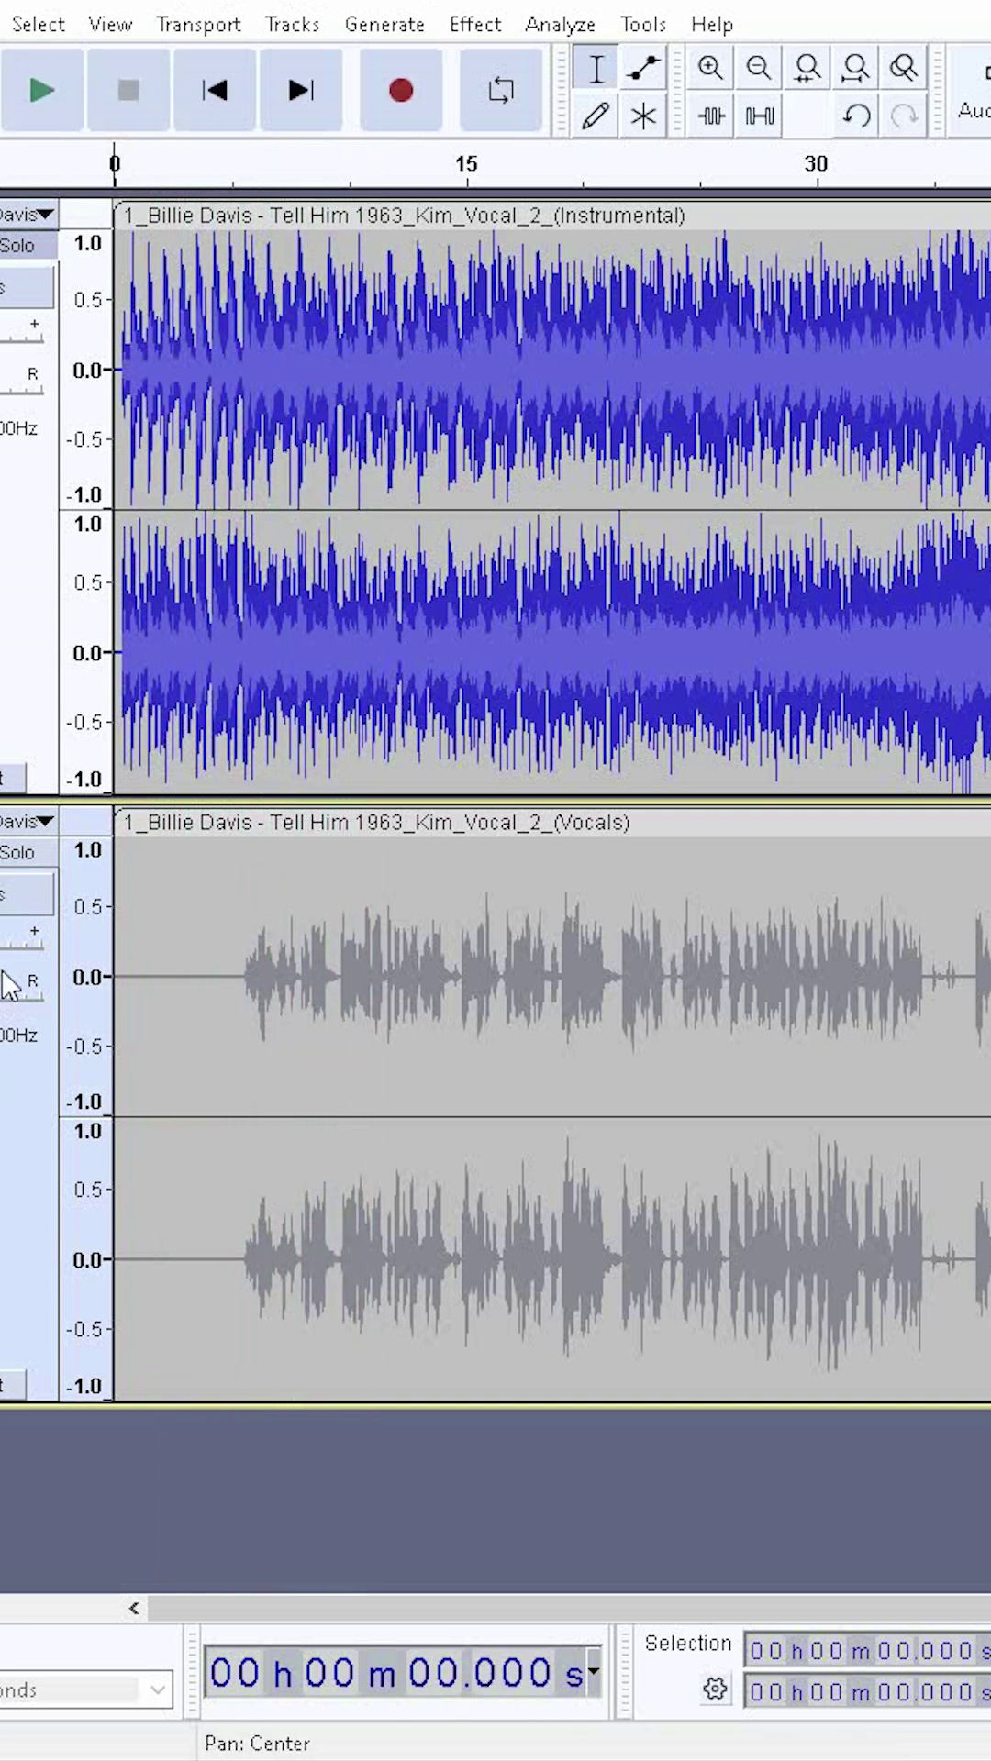
pyautogui.click(3, 855)
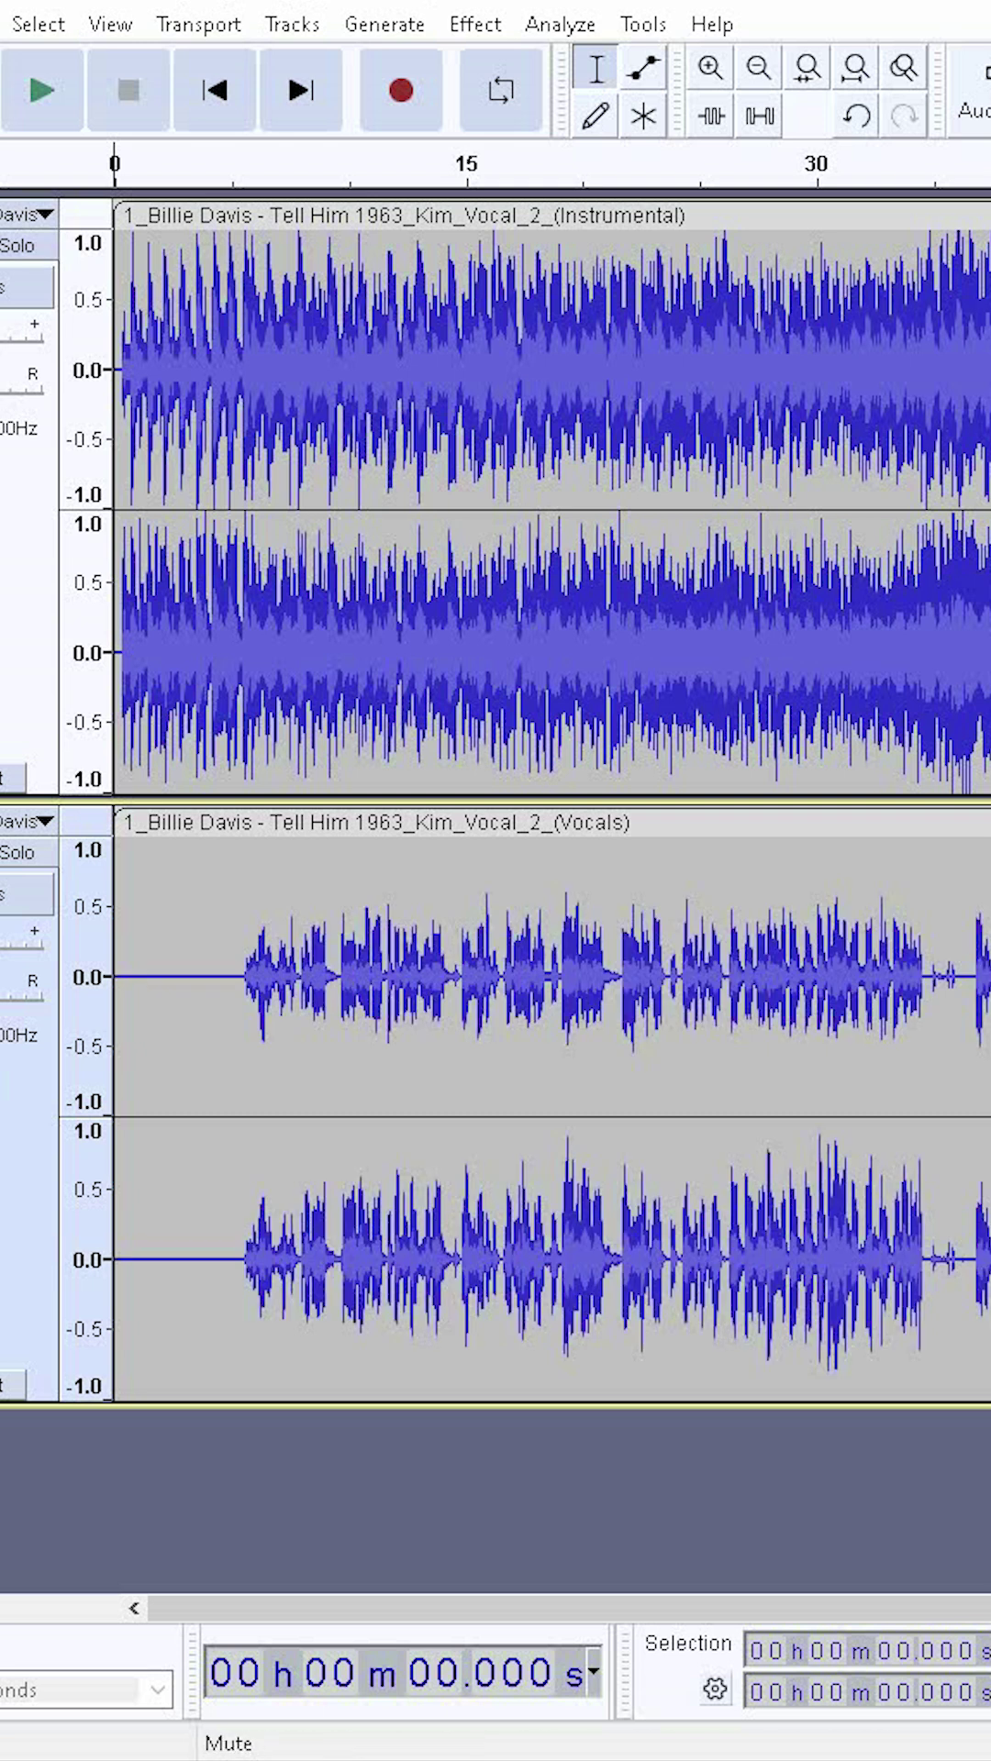
pyautogui.click(3, 245)
pyautogui.click(262, 163)
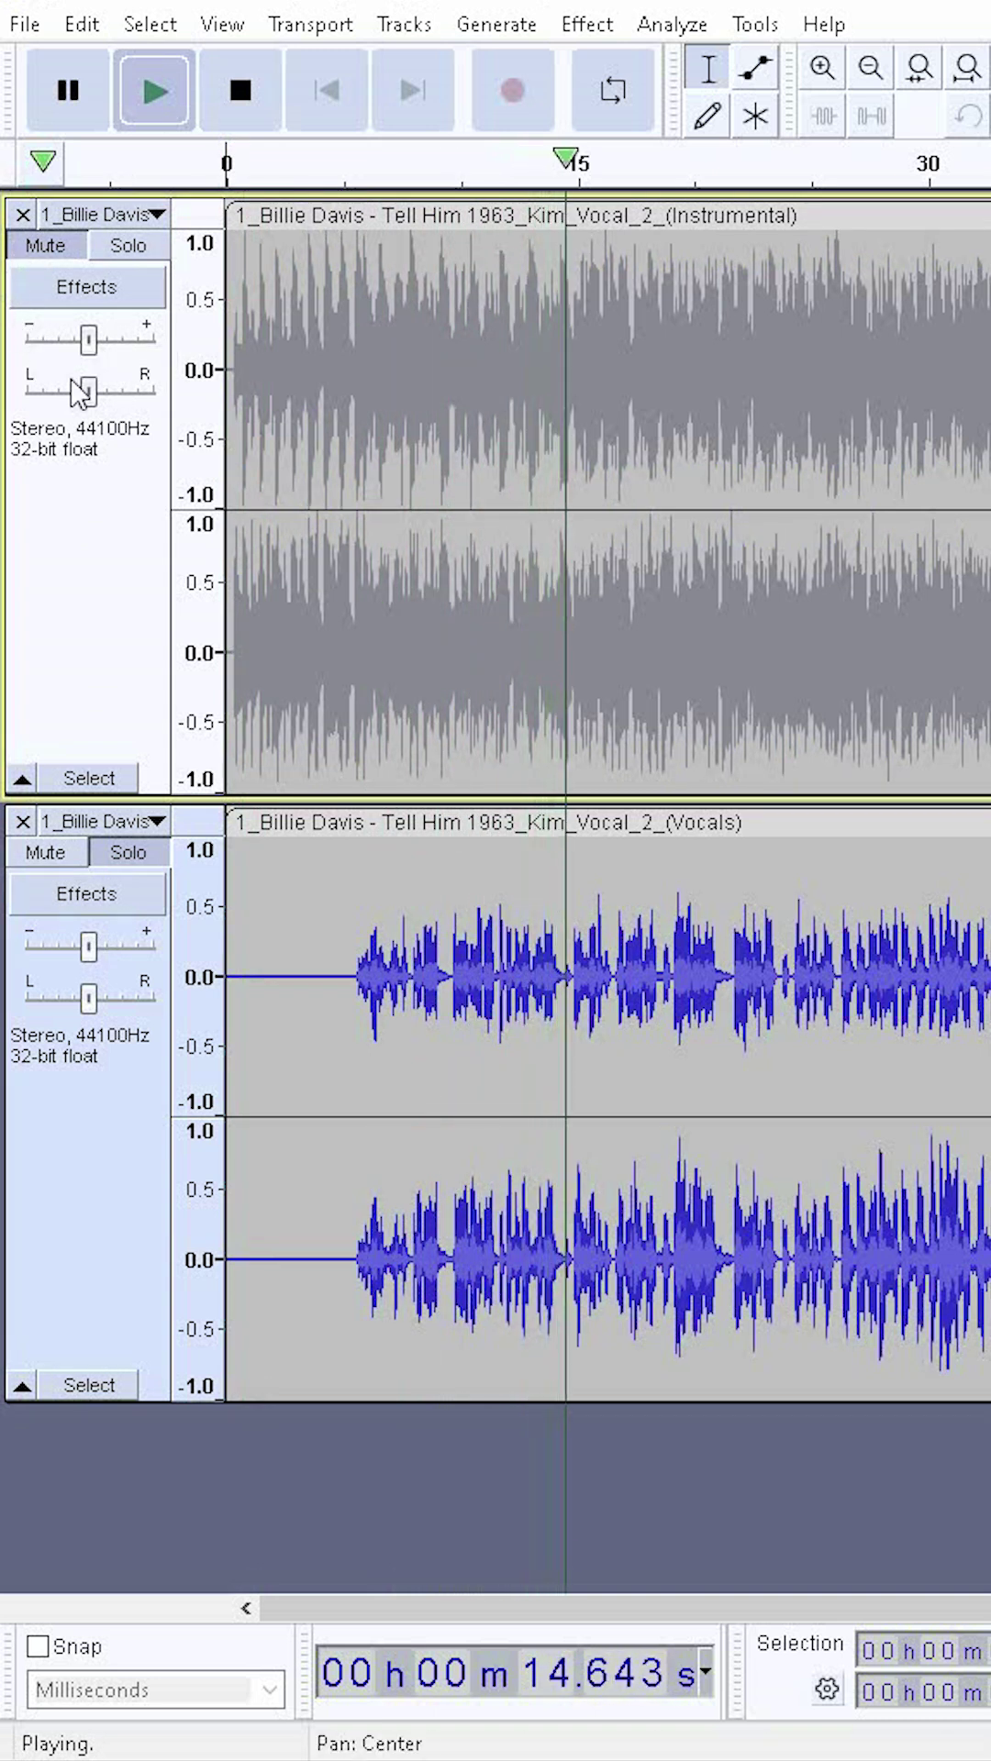
pyautogui.click(240, 92)
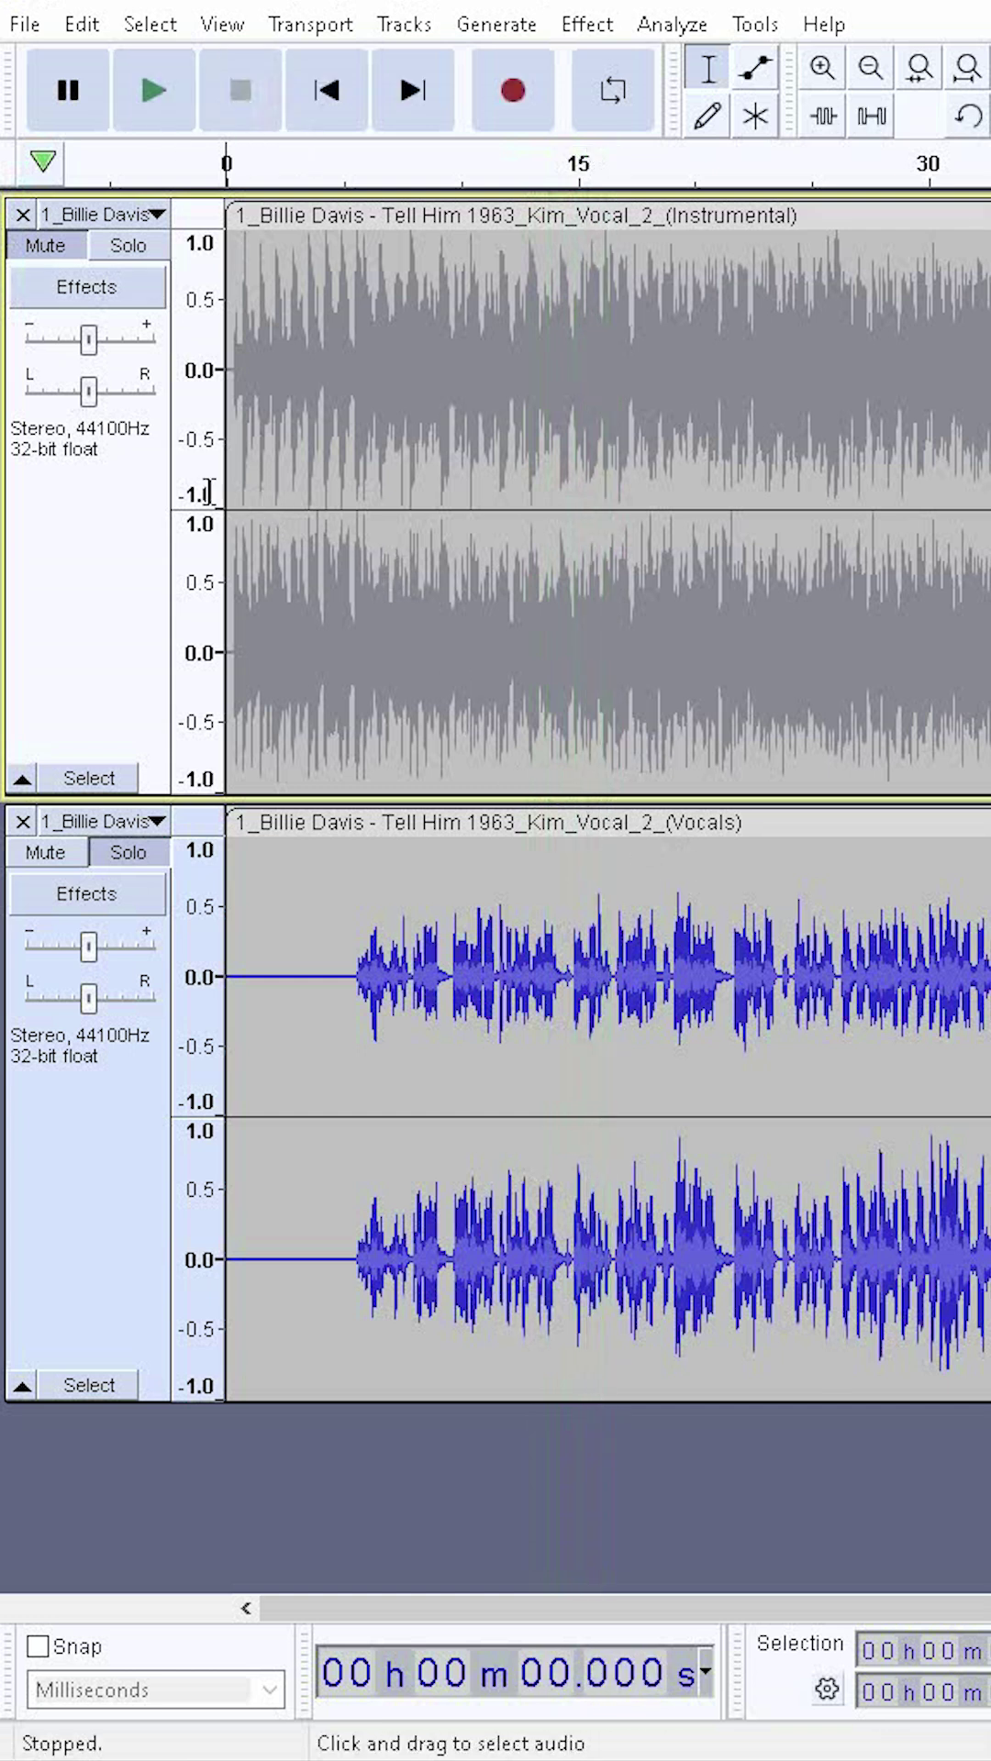
# Unmute Instrumental and apply Split Stereo Track to both the Instrumental and Vocals tracks
pyautogui.click(45, 247)
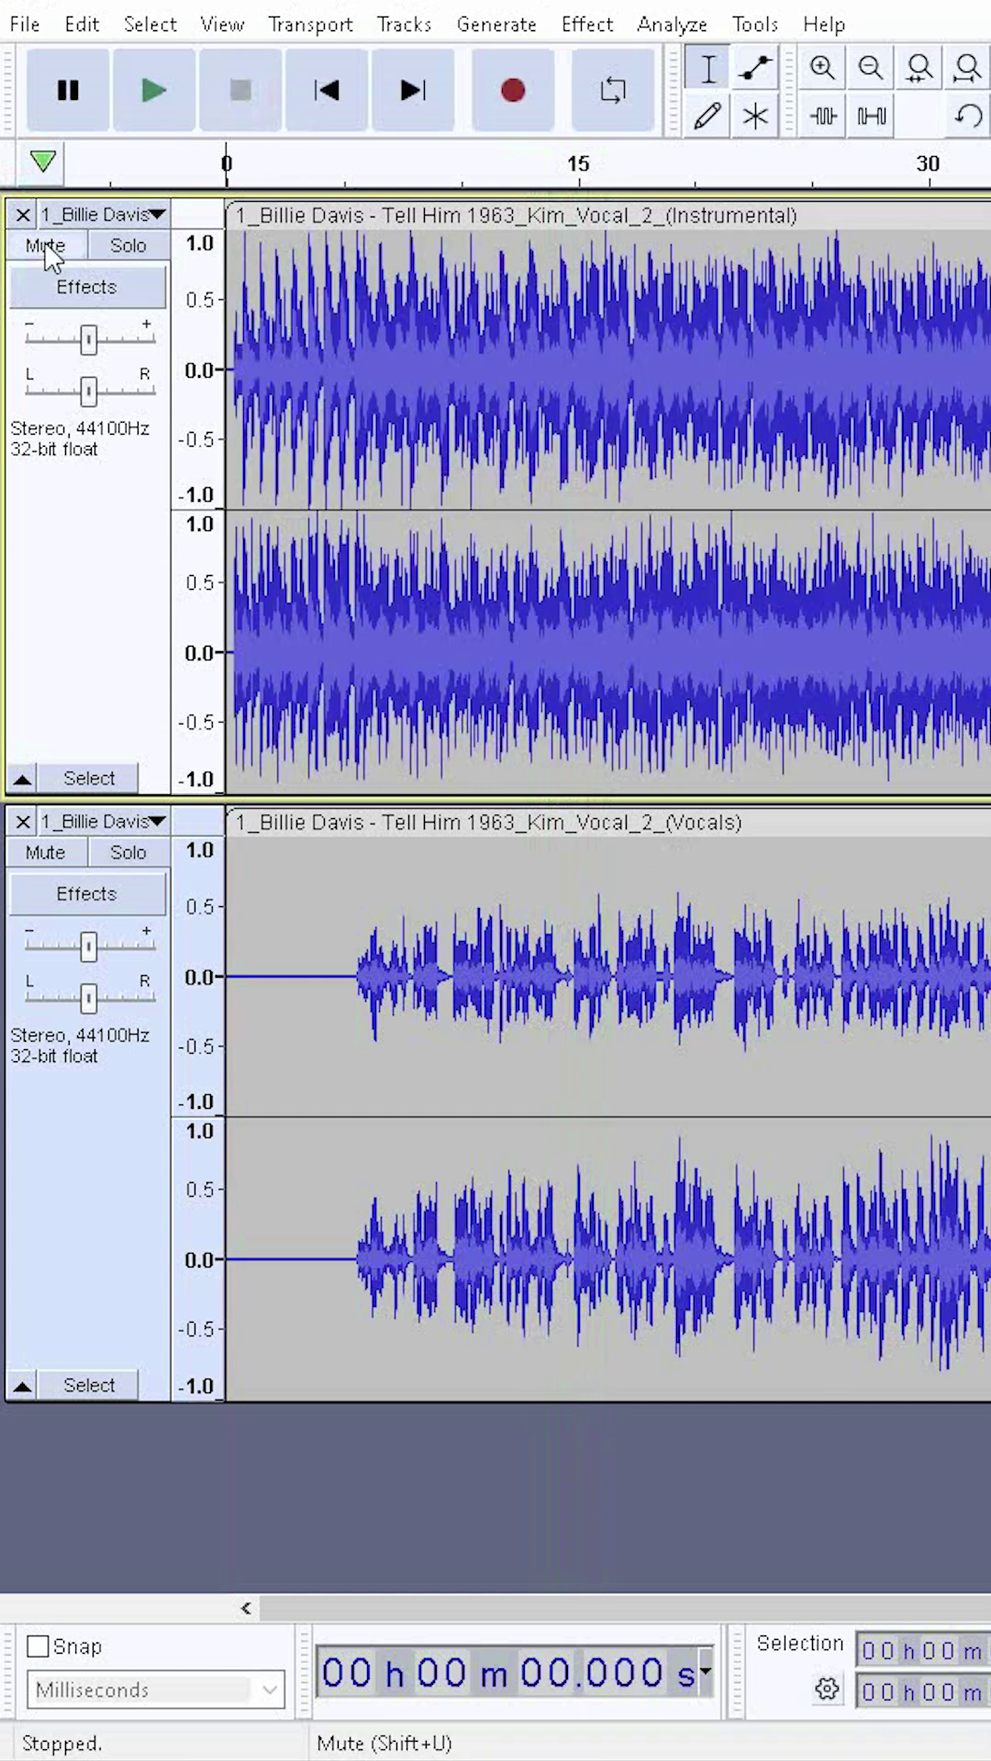
pyautogui.click(158, 215)
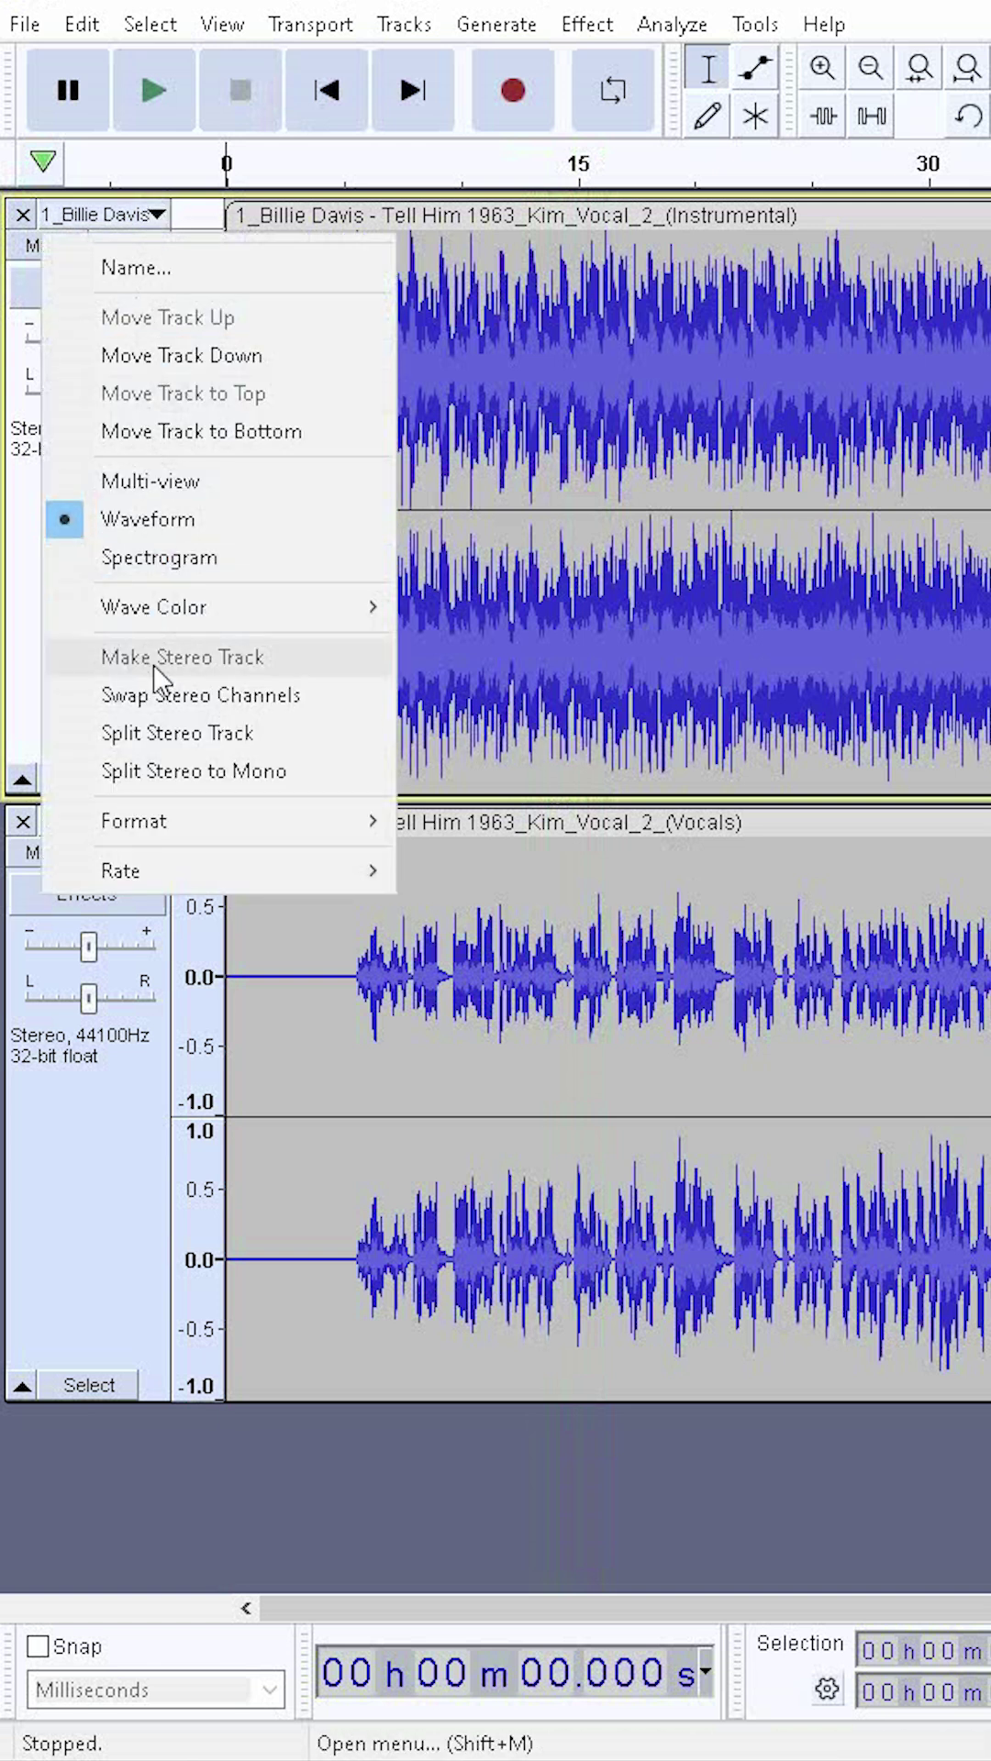
pyautogui.click(193, 746)
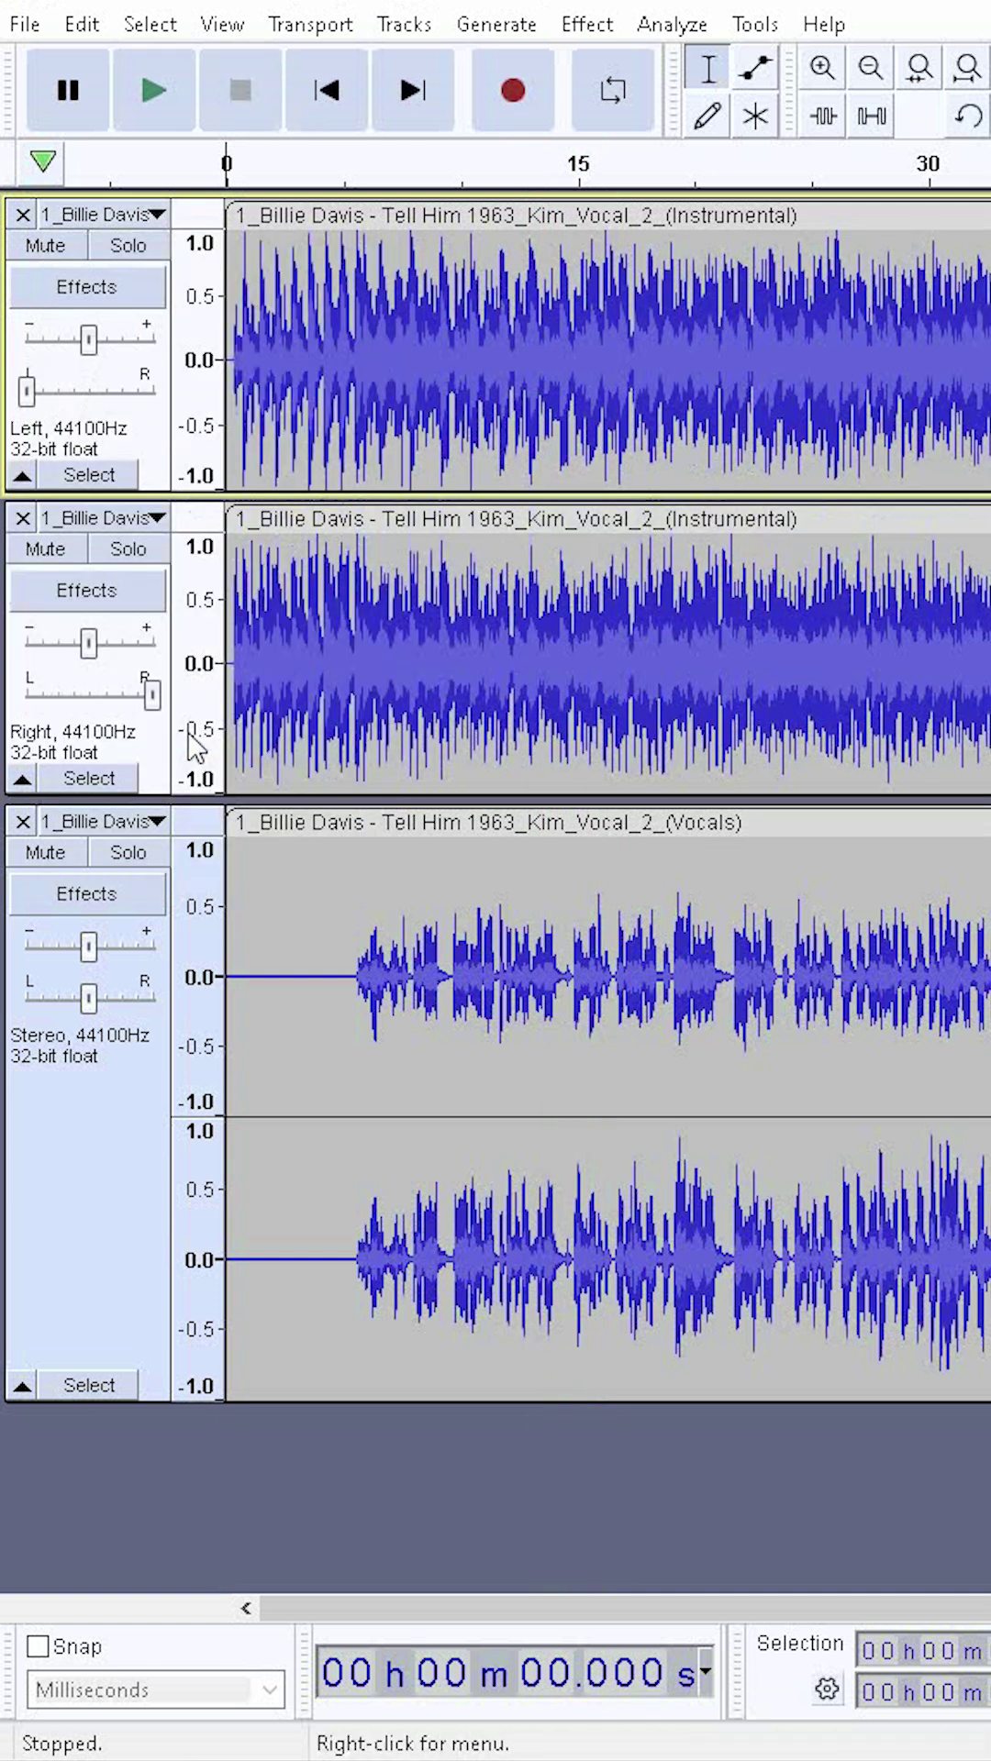
pyautogui.click(158, 822)
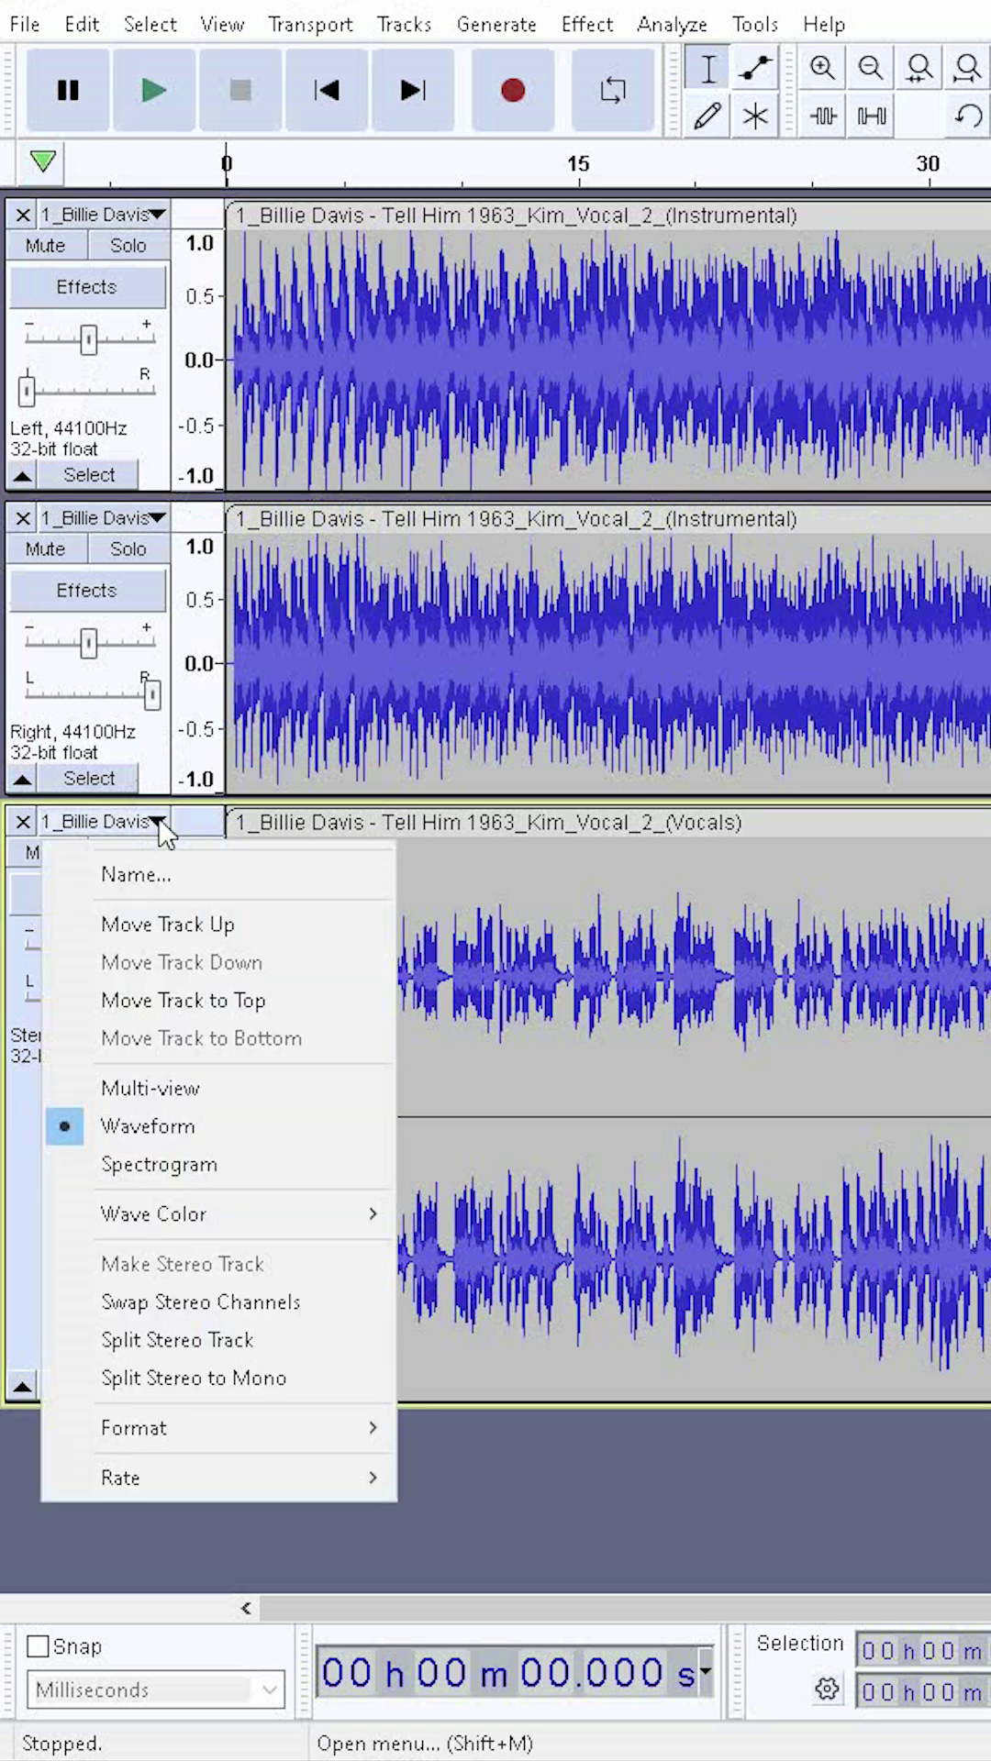
pyautogui.click(242, 1340)
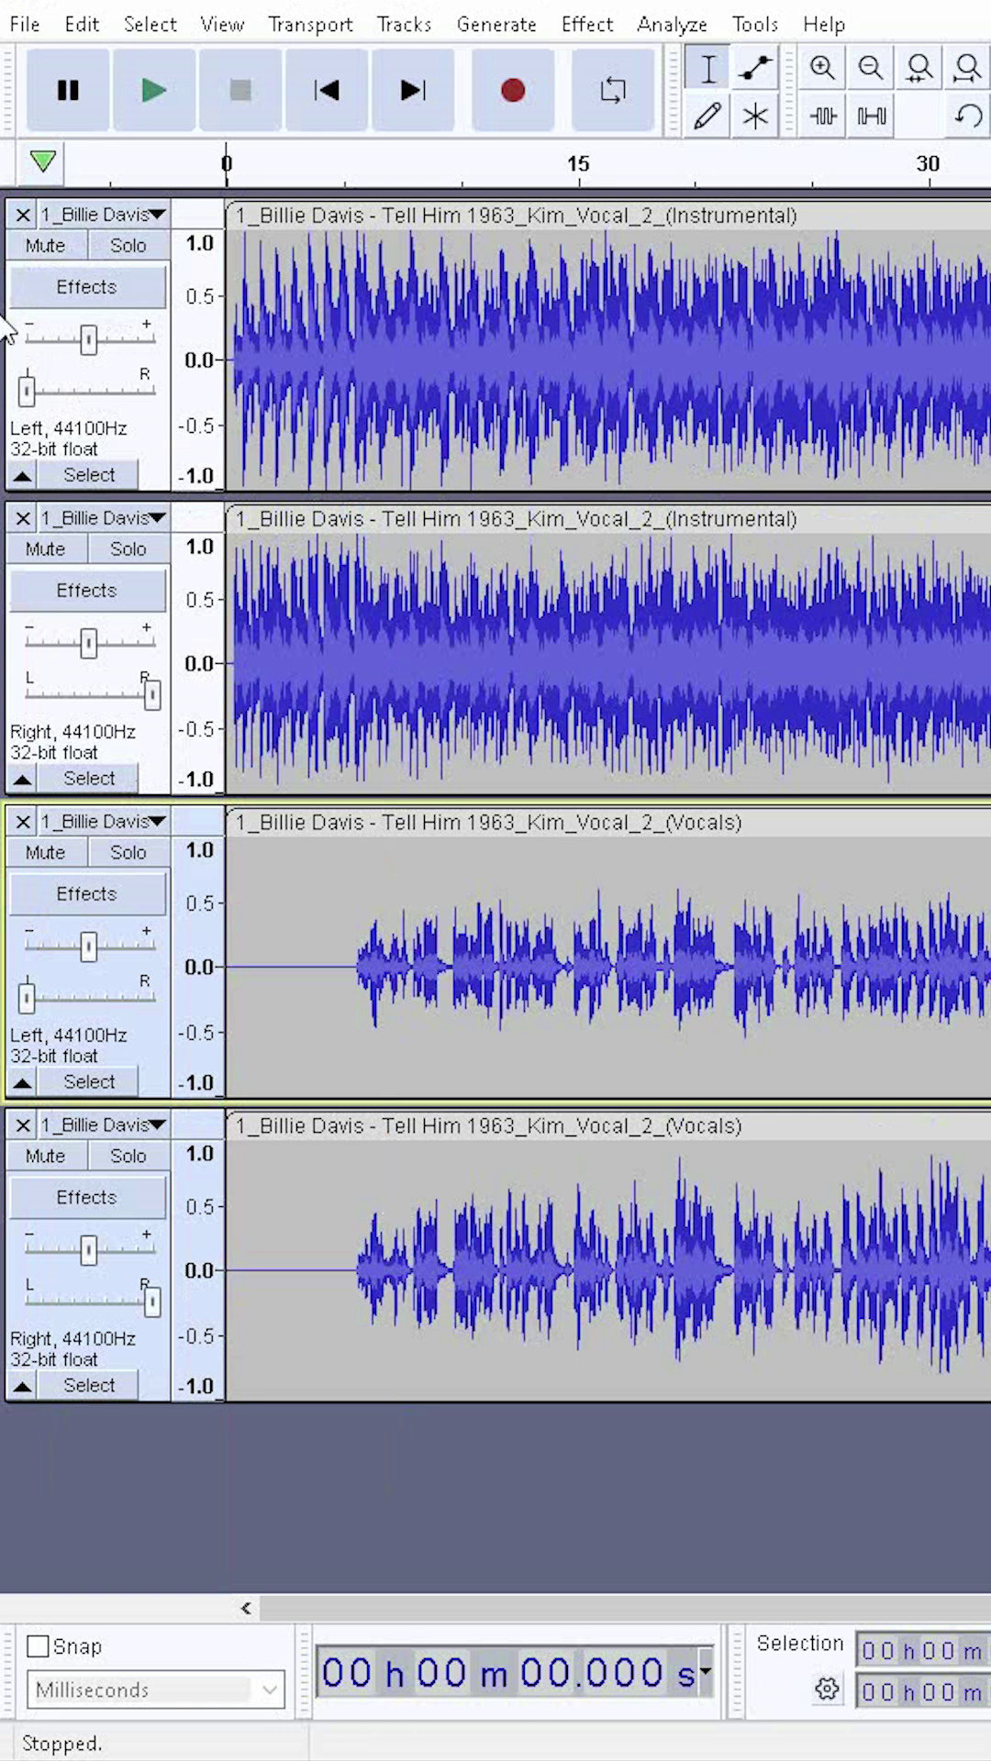
# Remove the Instrumental Right and Vocals Left tracks
pyautogui.click(23, 520)
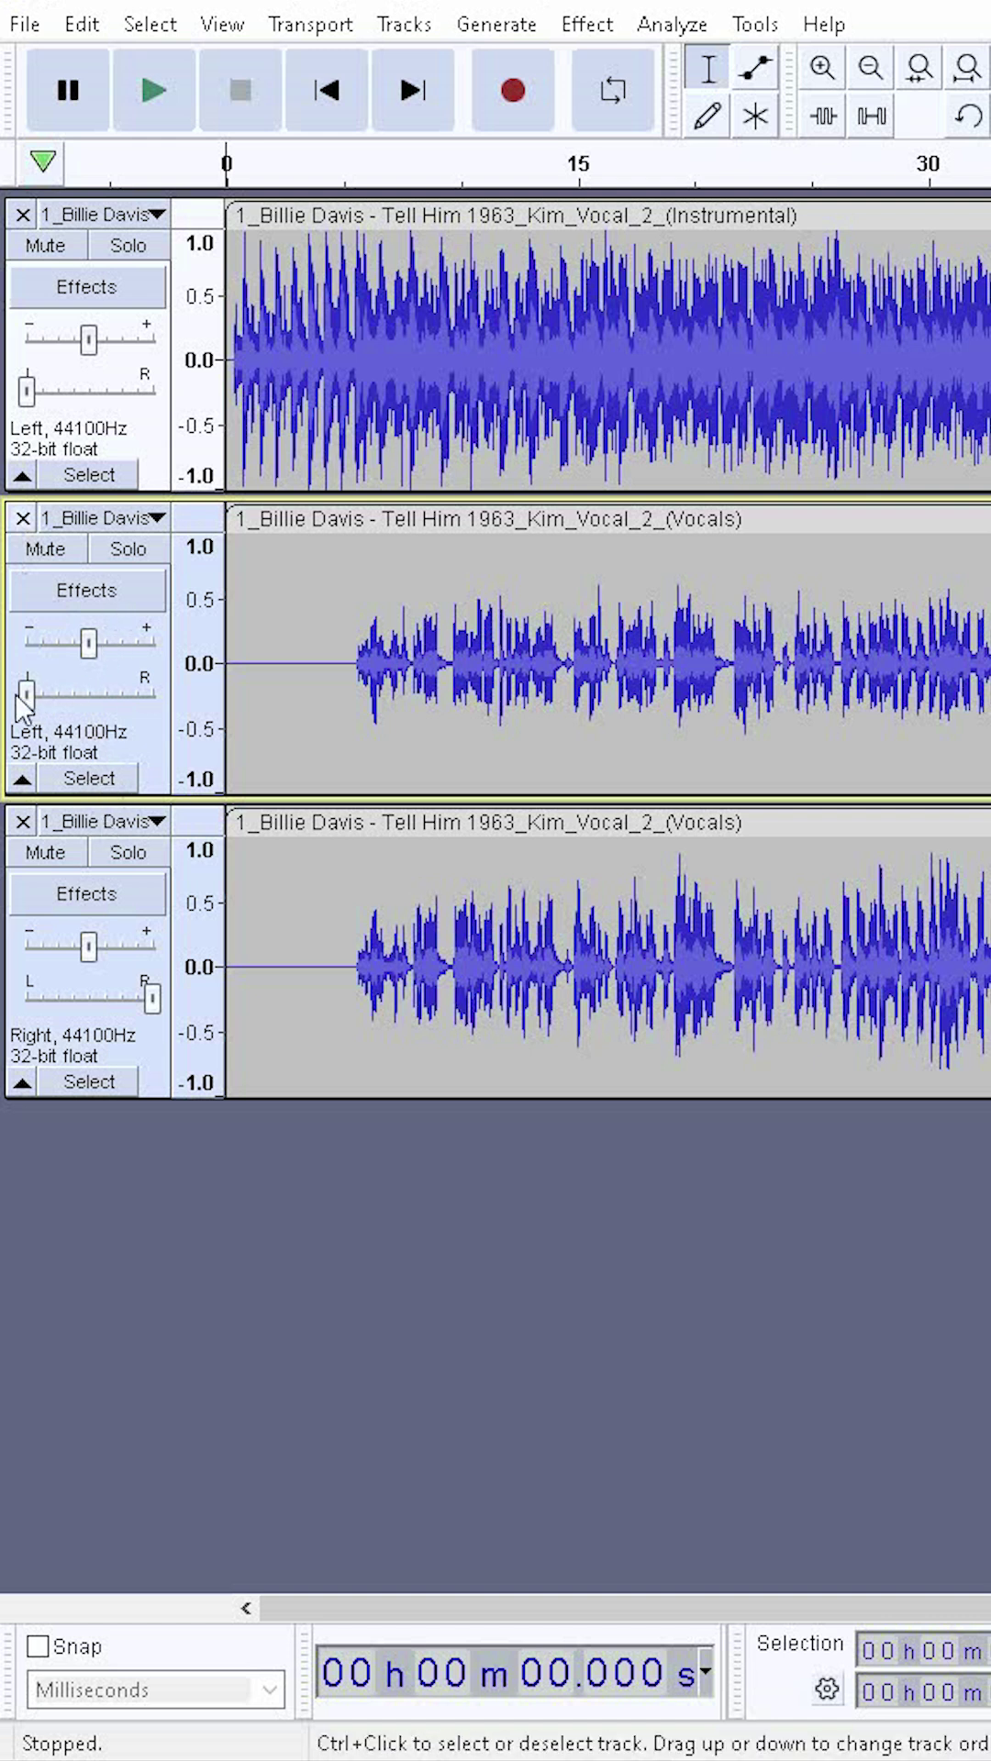
pyautogui.click(23, 519)
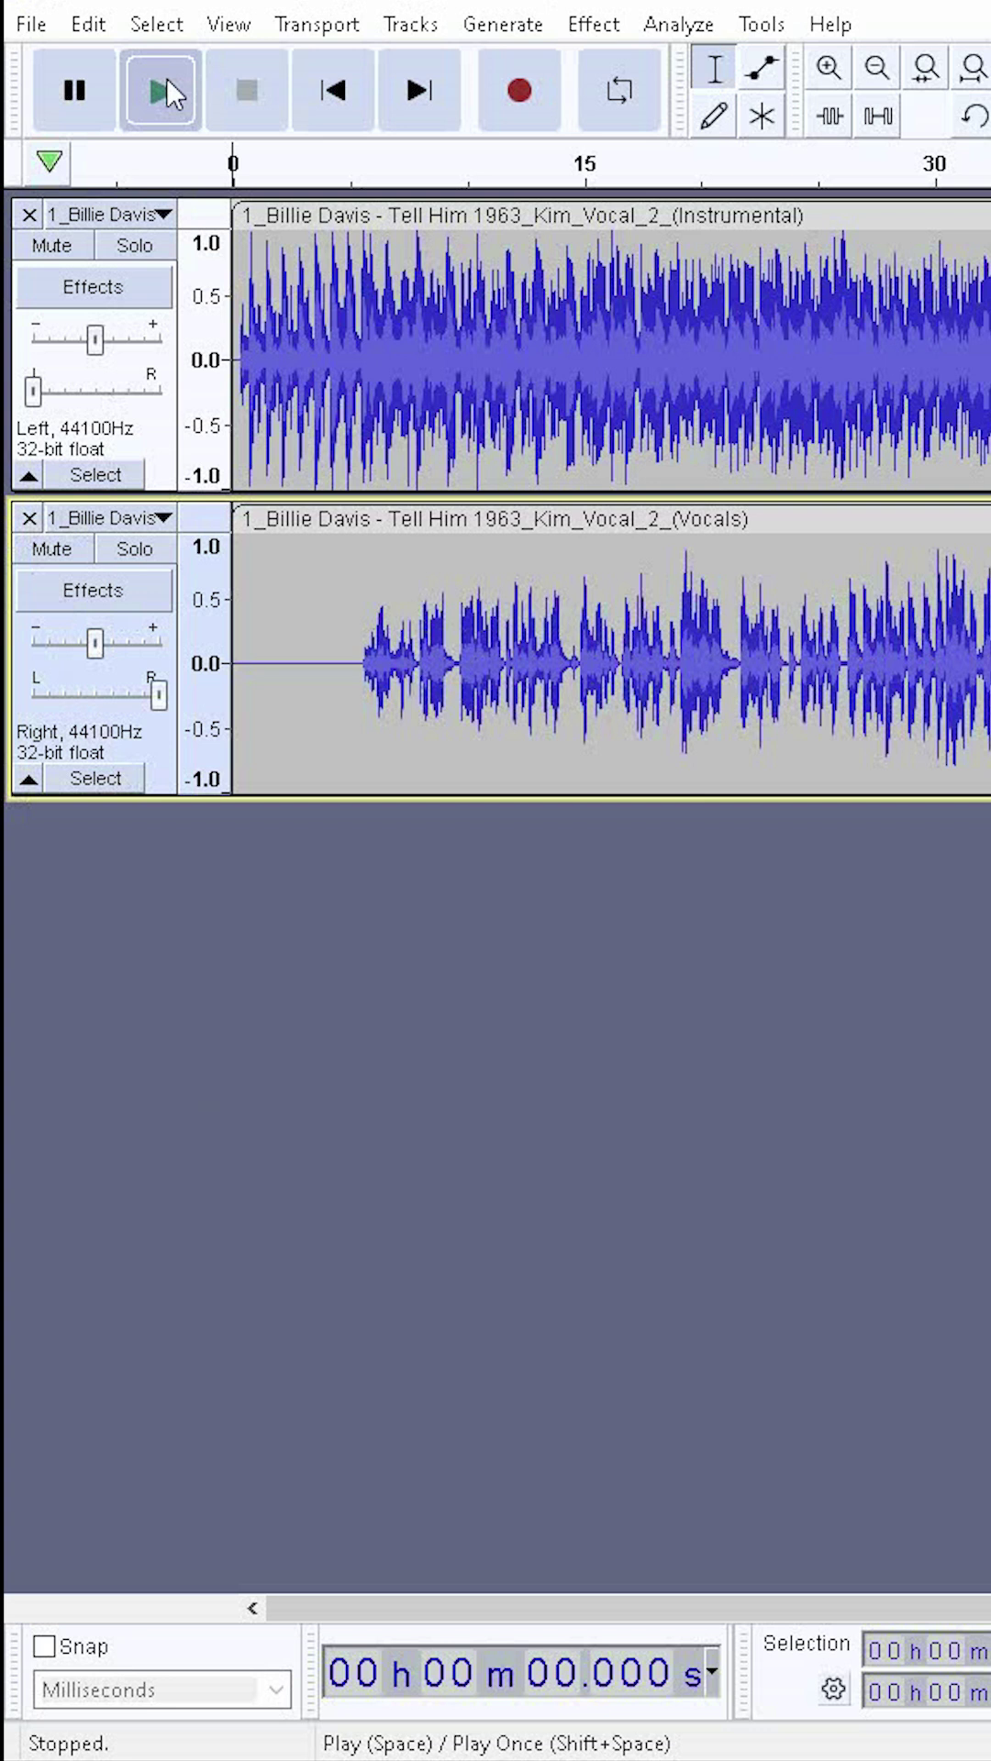
# Start playback of the instrumental-left, vocals-right two-track mix
pyautogui.click(166, 78)
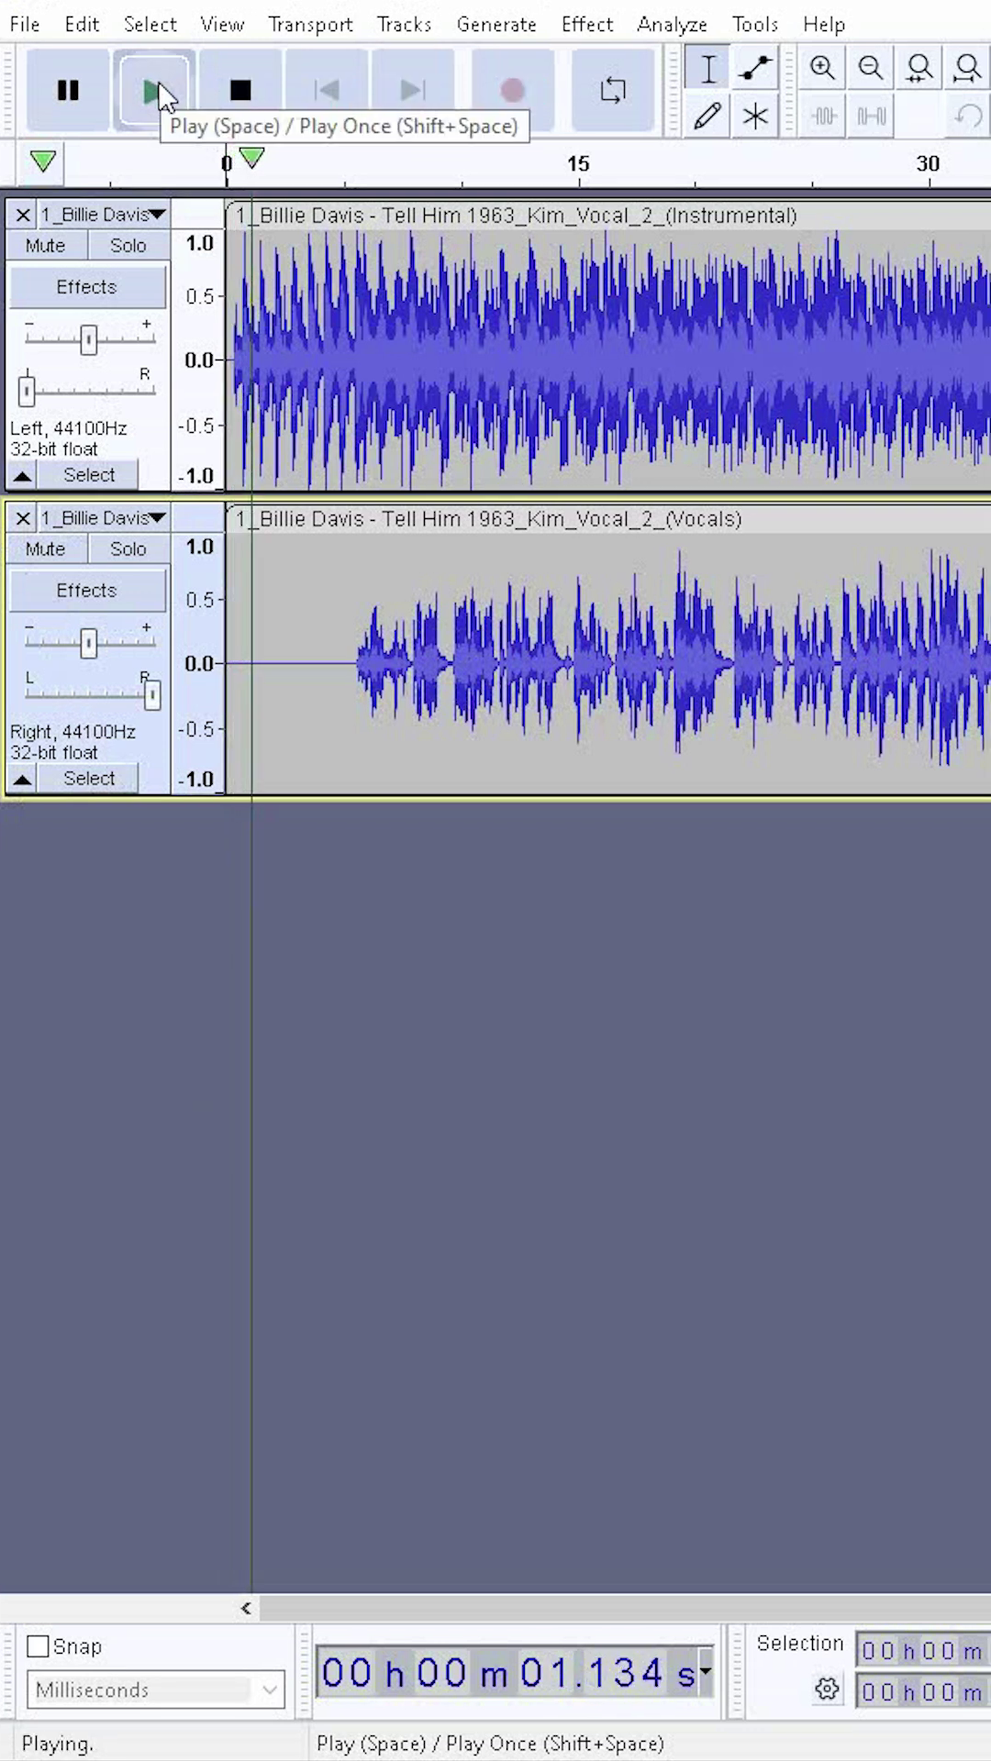